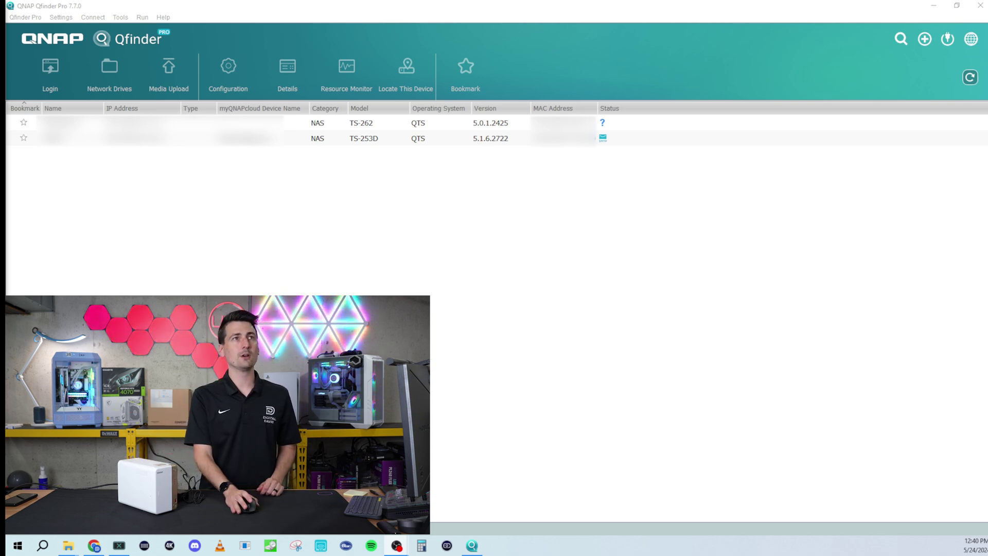
- Select the TS-262 in Qfinder Pro and launch its web configuration
{"action": "left_click", "coordinate": [360, 122]}
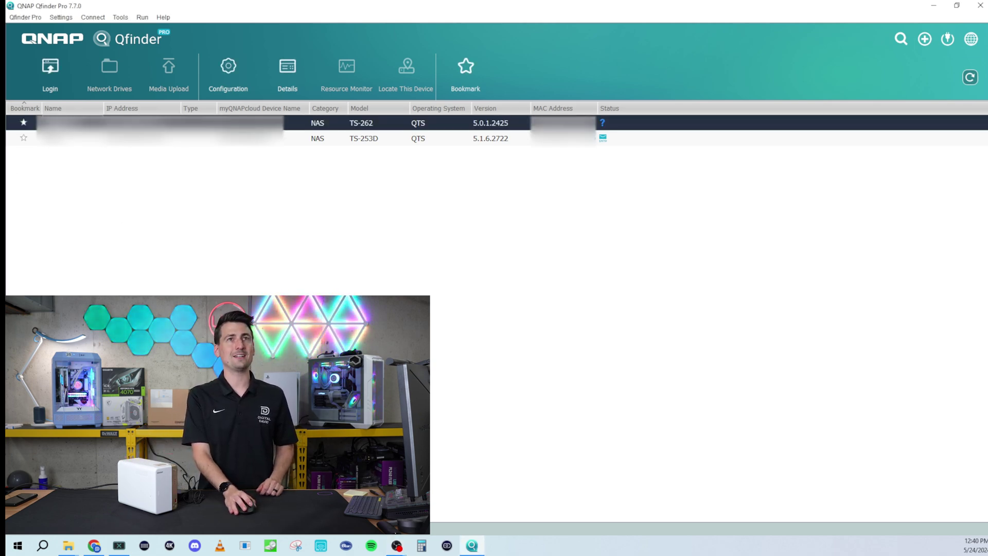
{"action": "left_click", "coordinate": [229, 69]}
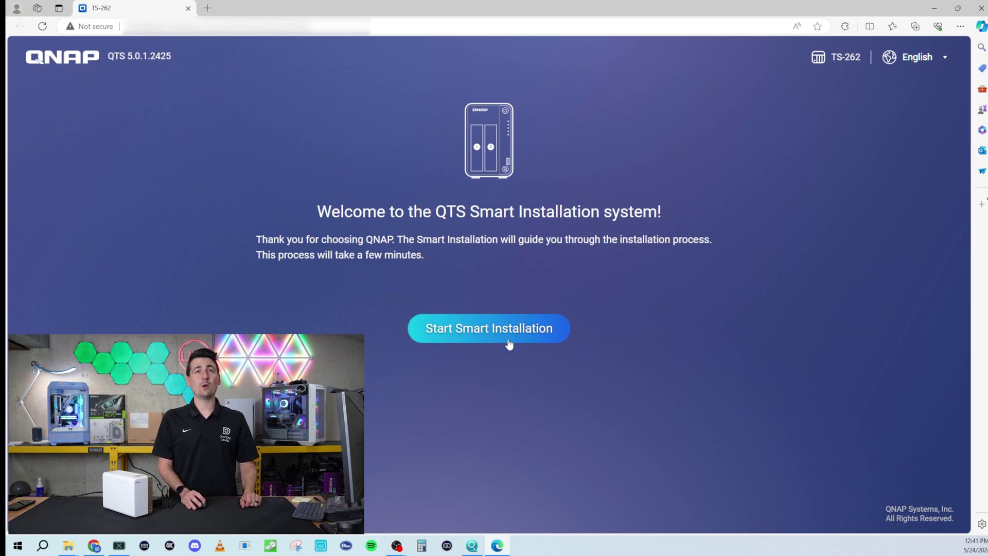
- Start Smart Installation and select the latest firmware, 5.1.7.2770, after checking for updates
{"action": "left_click", "coordinate": [476, 329]}
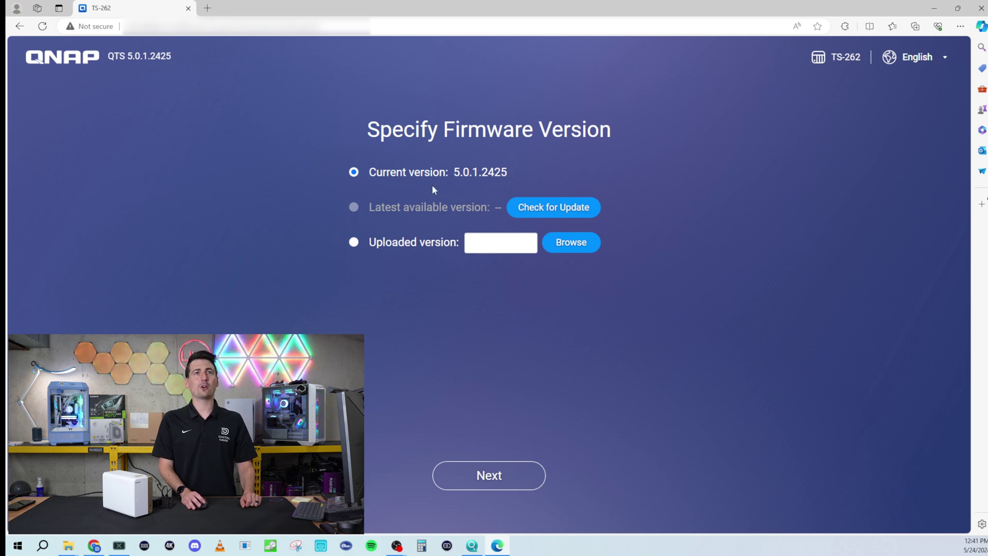
{"action": "left_click", "coordinate": [545, 208]}
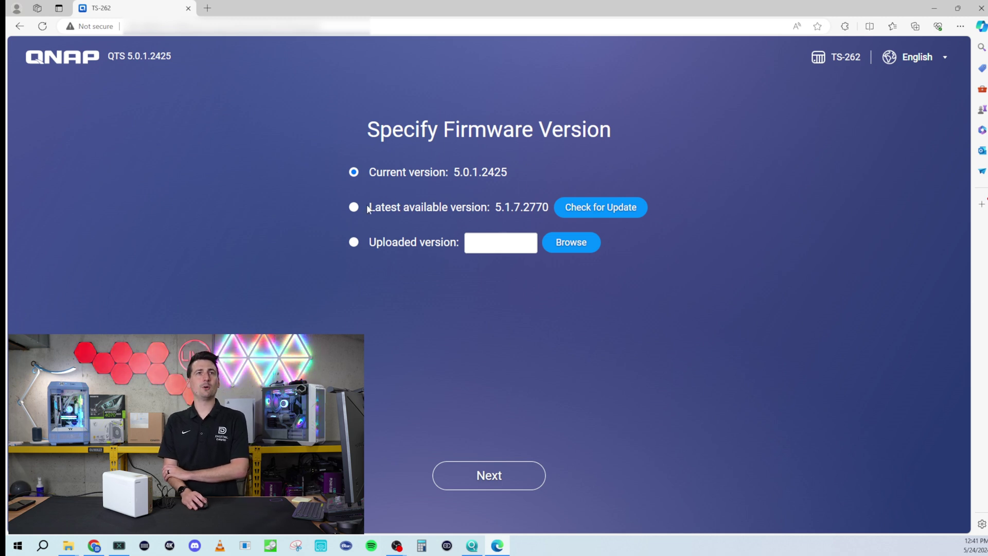
{"action": "left_click", "coordinate": [359, 211]}
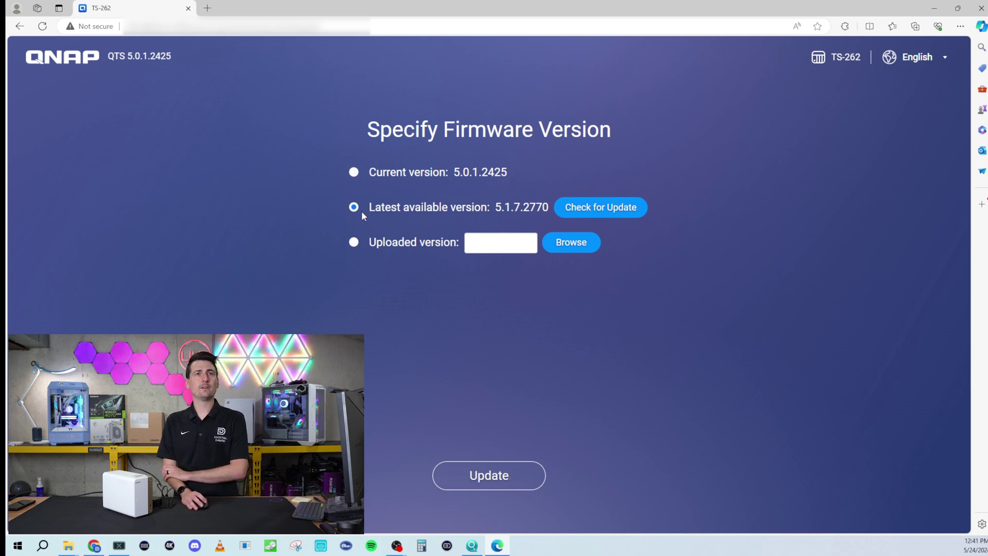
{"action": "left_click", "coordinate": [598, 208]}
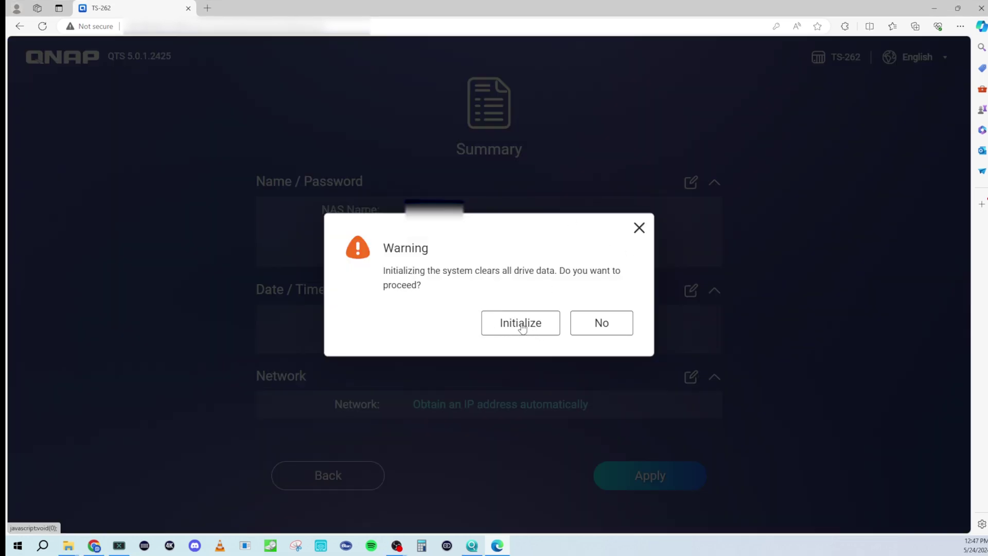
- Confirm initializing the NAS and clearing its drives, then proceed to NAS Management sign-in
{"action": "left_click", "coordinate": [515, 326]}
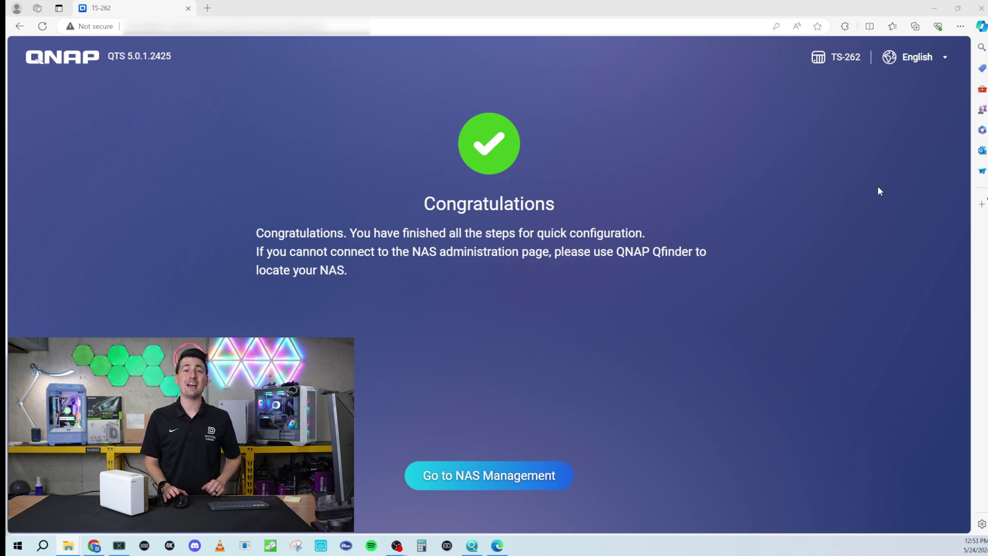
{"action": "left_click", "coordinate": [508, 479]}
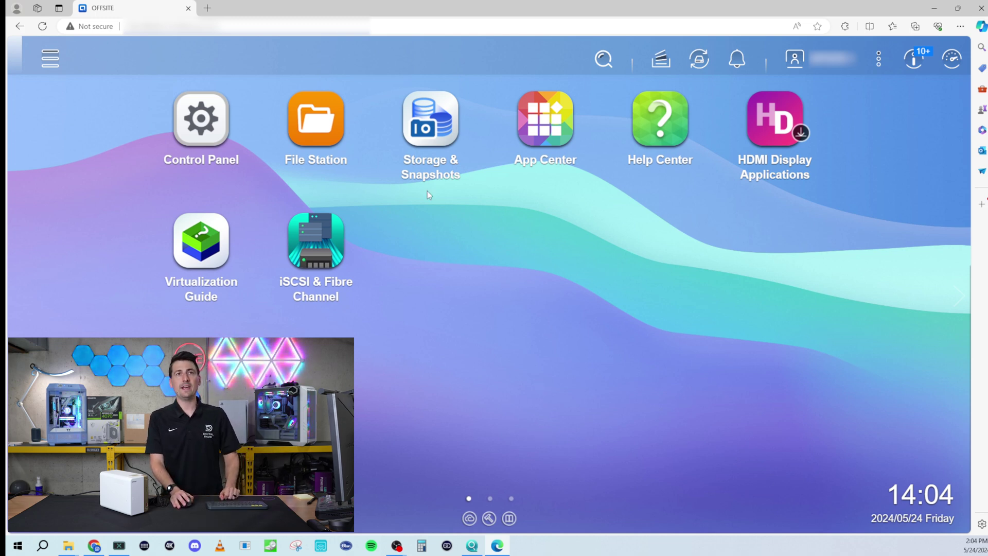
- Open Storage & Snapshots and step through its snapshot introduction pages
{"action": "left_click", "coordinate": [437, 142]}
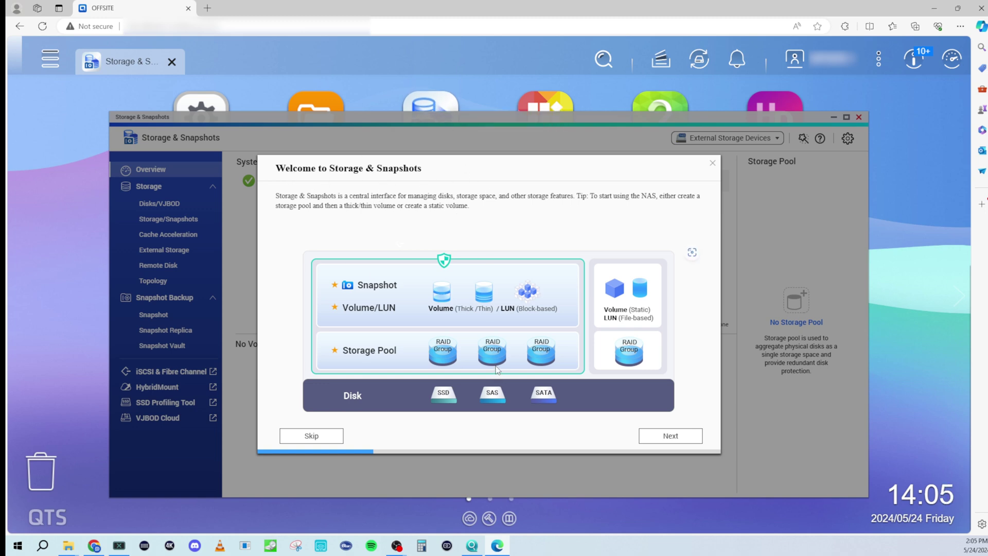
{"action": "left_click", "coordinate": [689, 440]}
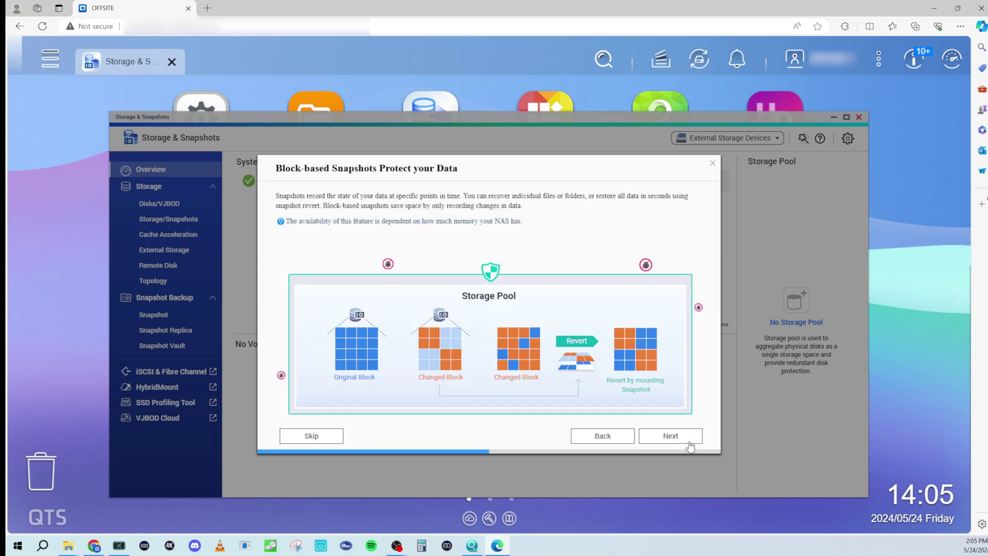
{"action": "left_click", "coordinate": [689, 441]}
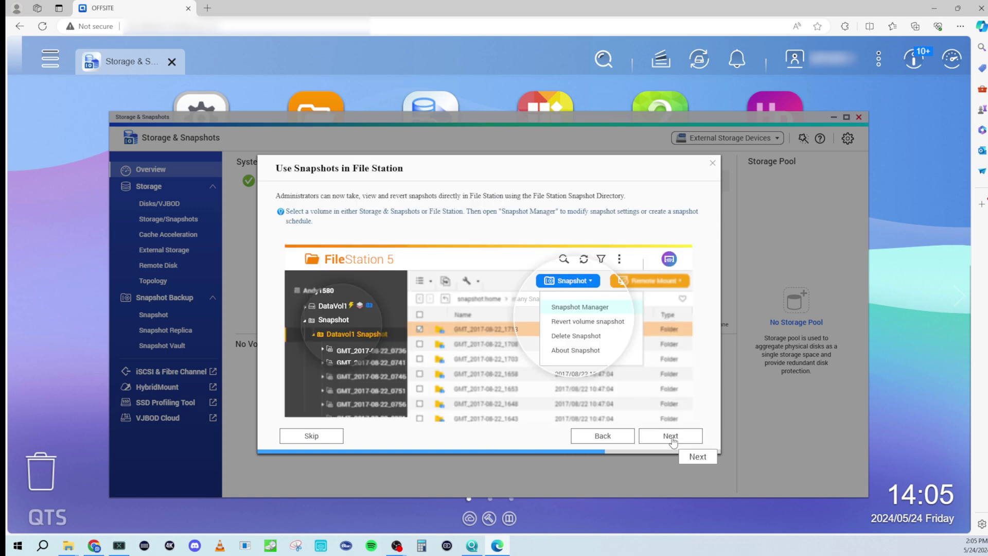
{"action": "left_click", "coordinate": [671, 439]}
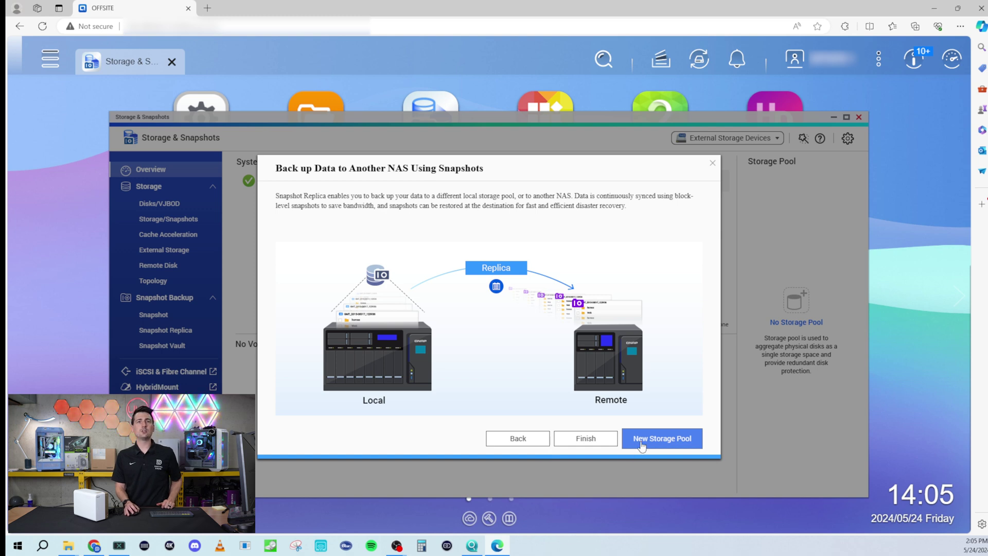
- Begin a new storage pool, leave RAID type as Single, then abandon the wizard
{"action": "left_click", "coordinate": [674, 439]}
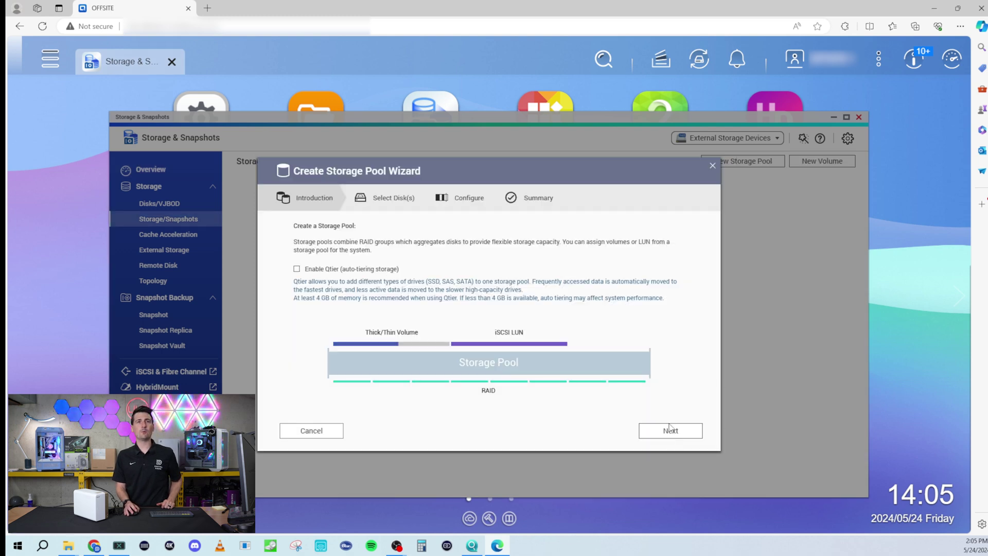
{"action": "left_click", "coordinate": [672, 431]}
{"action": "left_click", "coordinate": [382, 345]}
{"action": "left_click", "coordinate": [455, 368]}
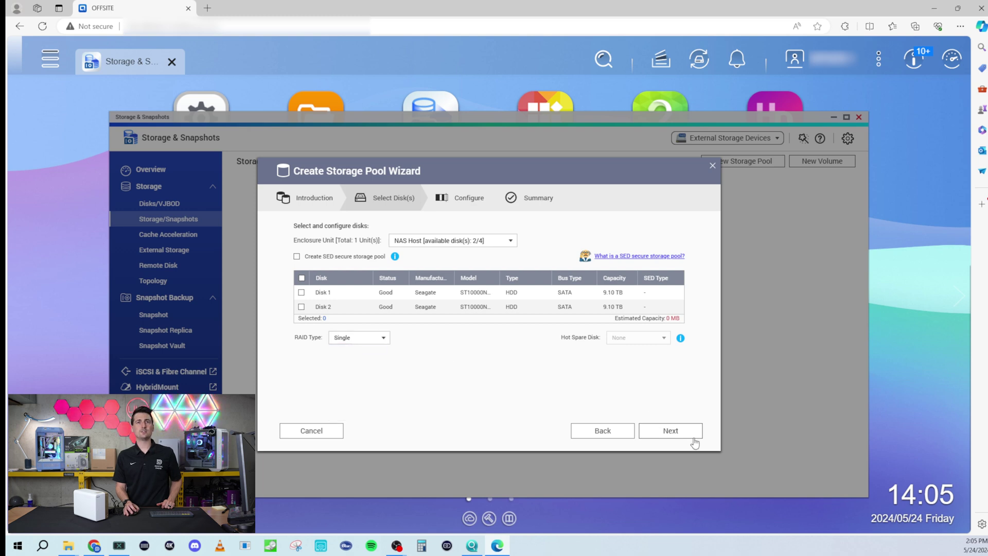
{"action": "left_click", "coordinate": [712, 166]}
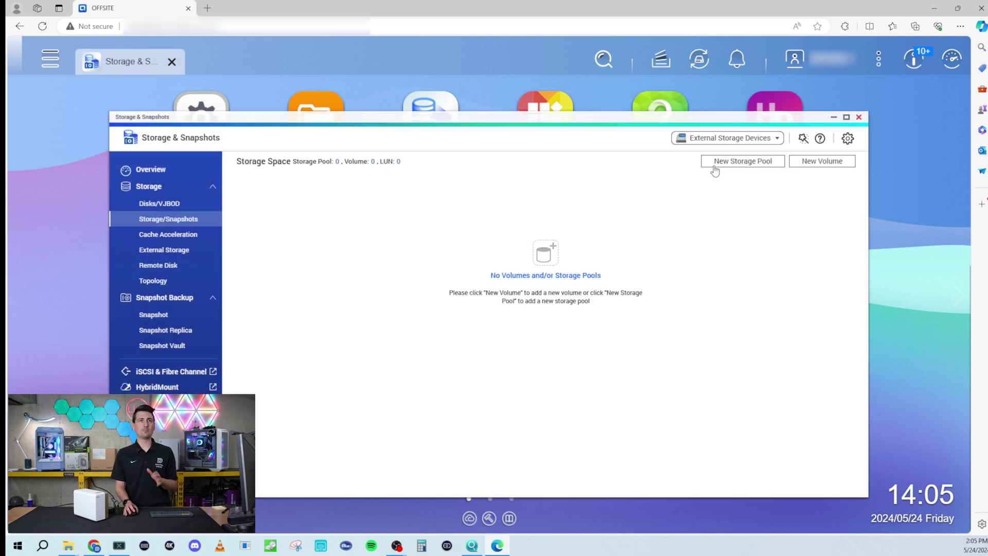
- Start a static volume using Disk 1 and Disk 2 with RAID 1
{"action": "left_click", "coordinate": [821, 162]}
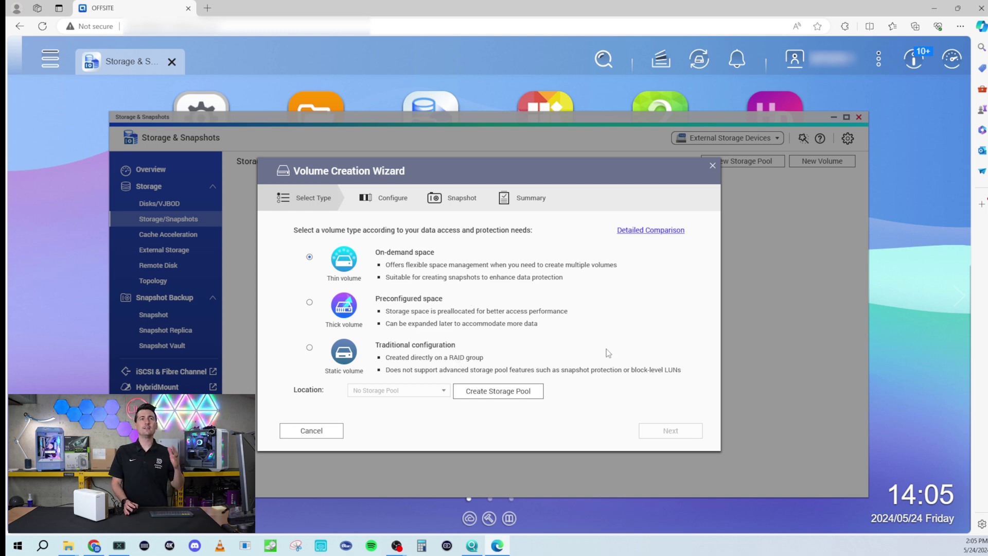
{"action": "left_click", "coordinate": [310, 348]}
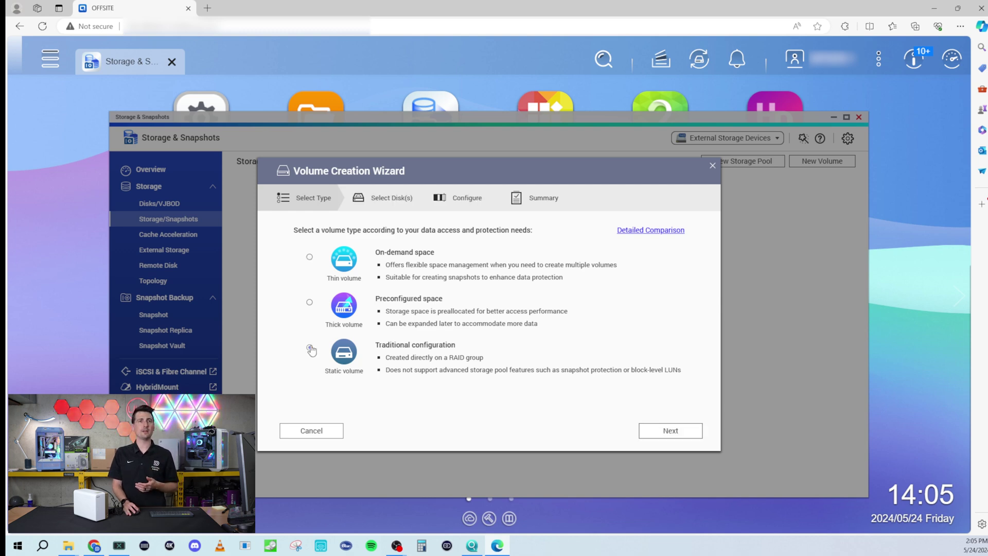
{"action": "left_click", "coordinate": [690, 436]}
{"action": "left_click", "coordinate": [301, 281]}
{"action": "left_click", "coordinate": [355, 340]}
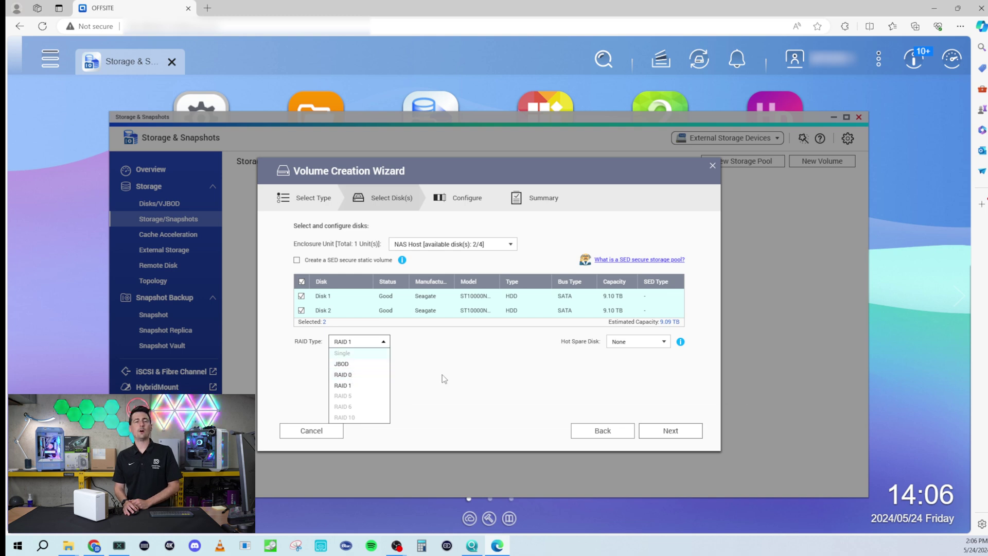
{"action": "left_click", "coordinate": [346, 385]}
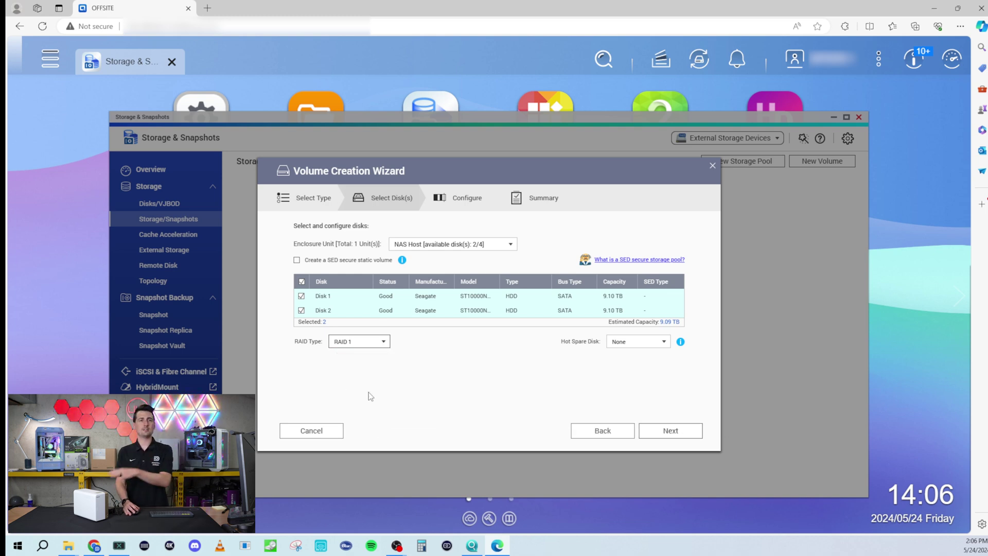
- Keep the alias DataVol1 and finish the 9.09 TB volume wizard
{"action": "left_click", "coordinate": [662, 435]}
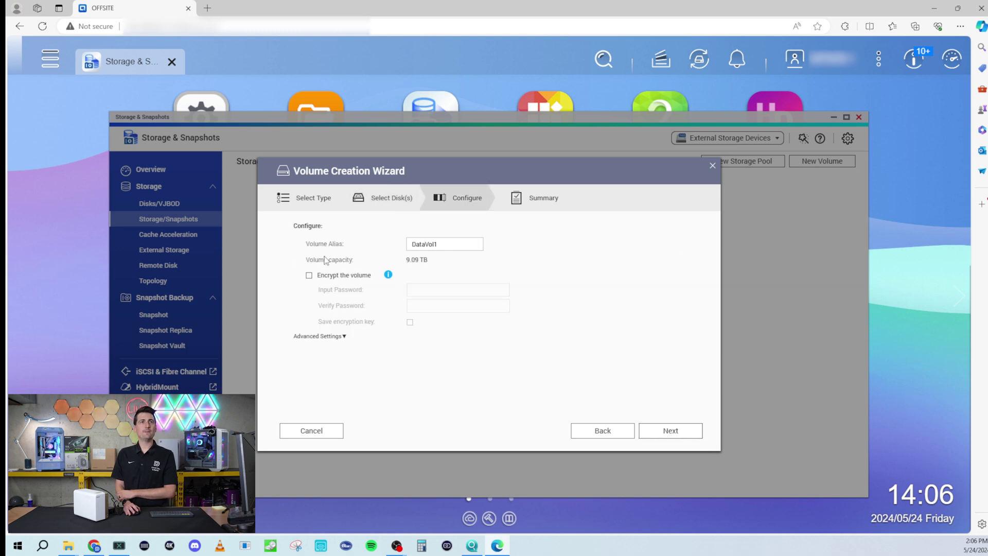
{"action": "left_click", "coordinate": [453, 244]}
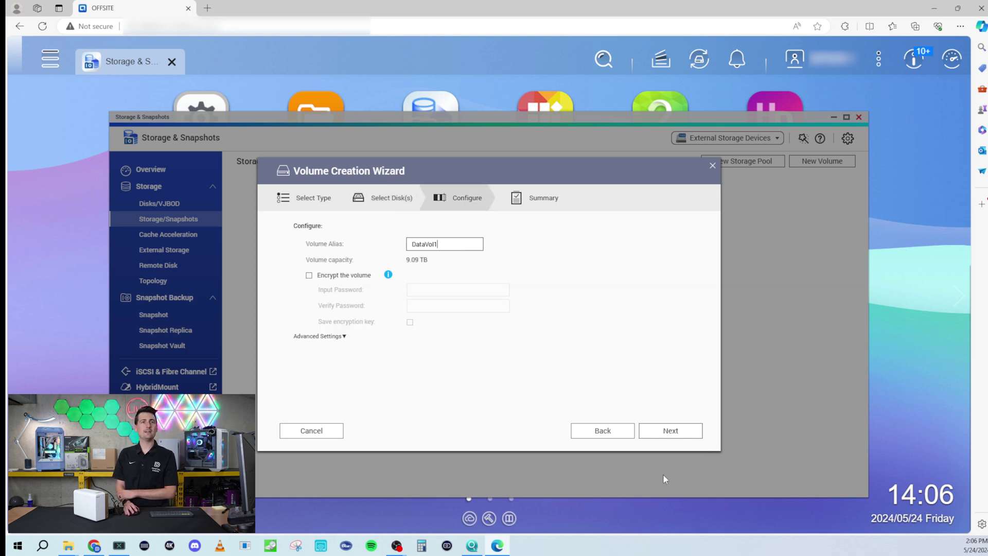
{"action": "left_click", "coordinate": [686, 434]}
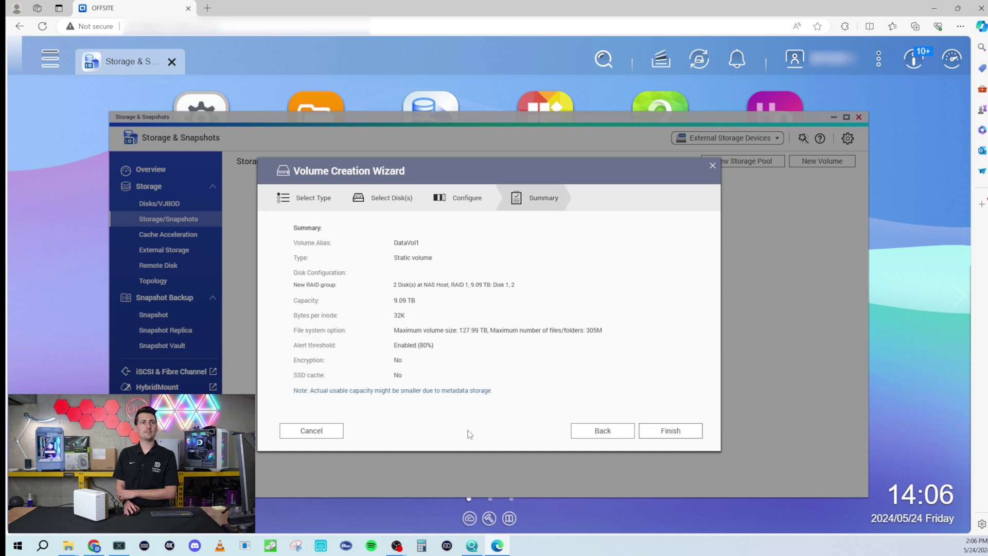
{"action": "left_click", "coordinate": [678, 437]}
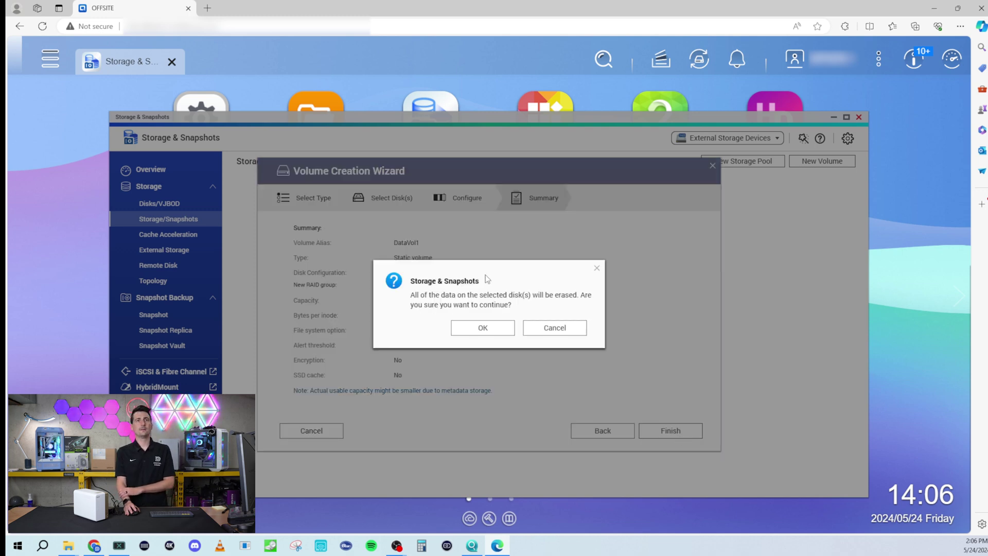
- Confirm erasing the disks and dismiss the notices once DataVol1 finishes creating
{"action": "left_click", "coordinate": [482, 329]}
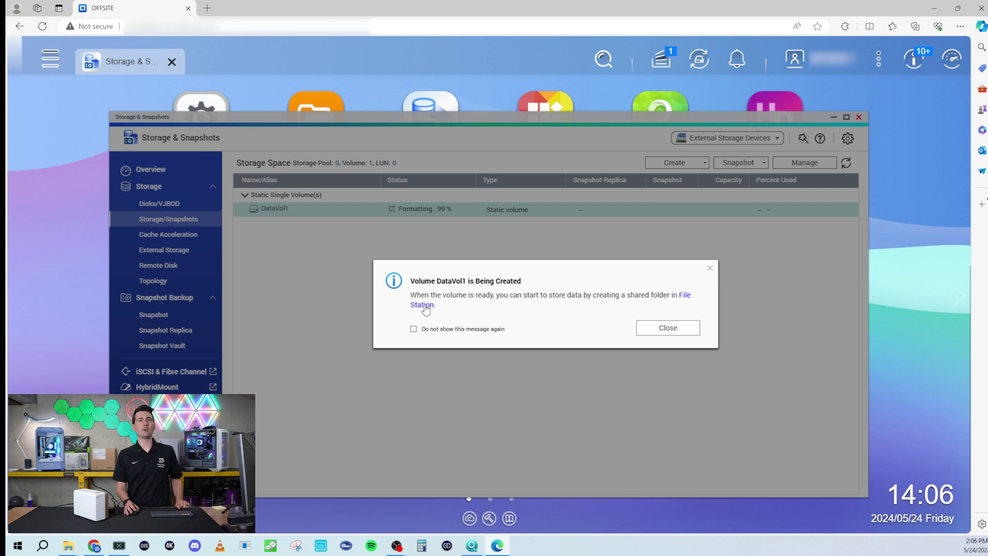
{"action": "left_click", "coordinate": [667, 328]}
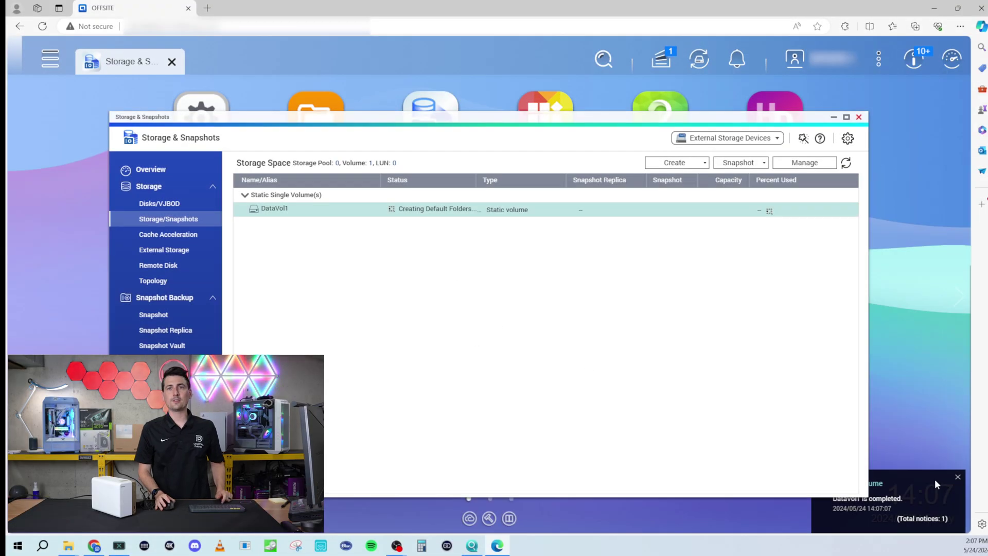
{"action": "left_click", "coordinate": [958, 476]}
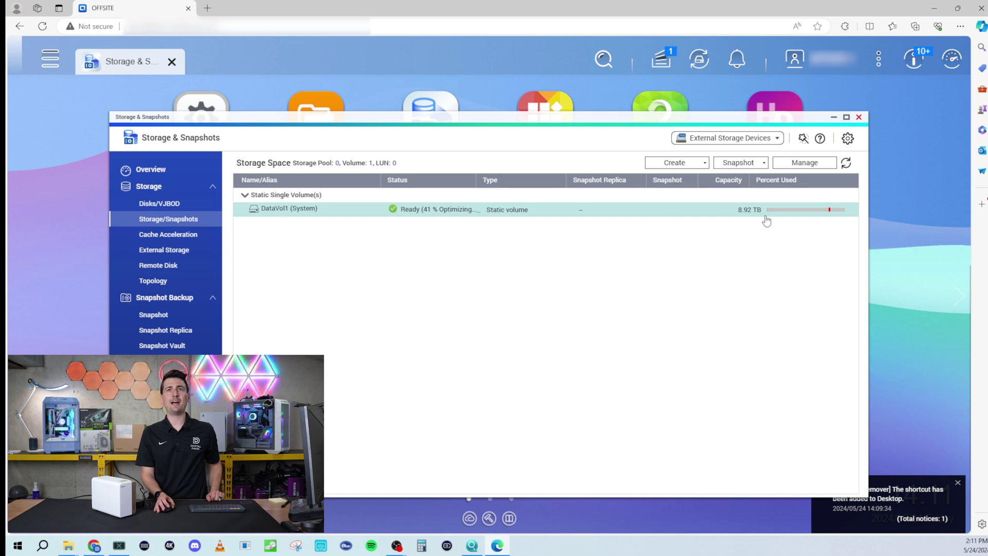
{"action": "mouse_move", "coordinate": [830, 215]}
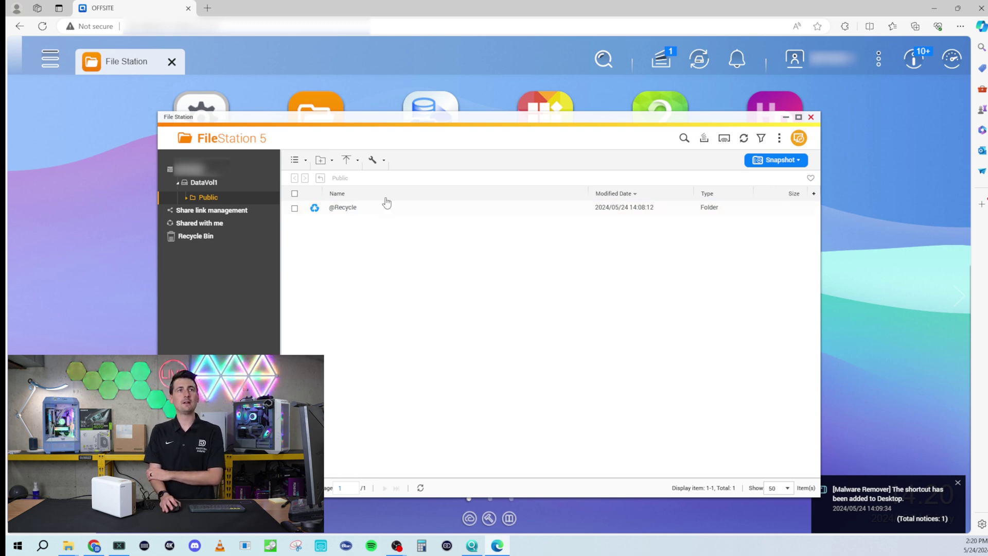
- Close File Station, view the Control Panel's Privilege > Users list, then close Control Panel
{"action": "left_click", "coordinate": [323, 160]}
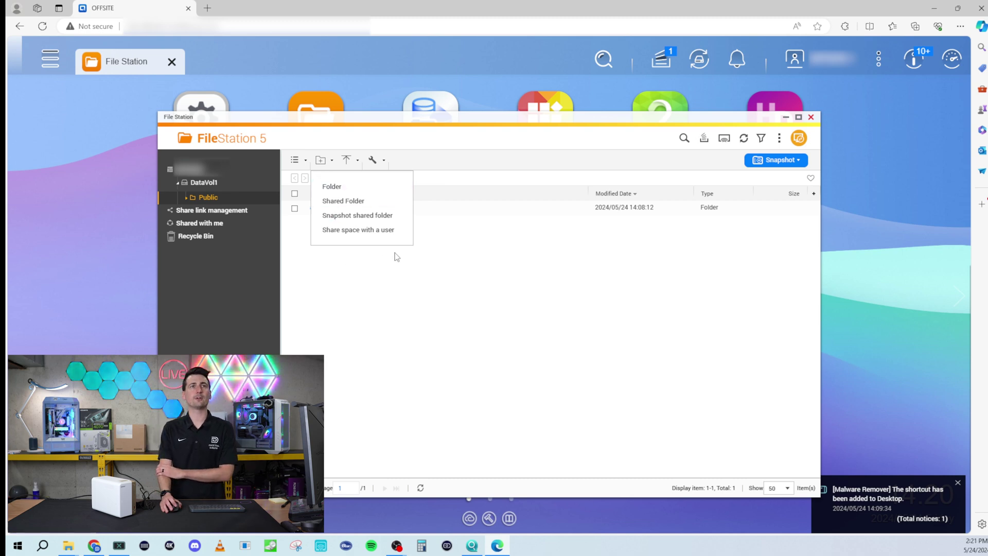
{"action": "left_click", "coordinate": [811, 117]}
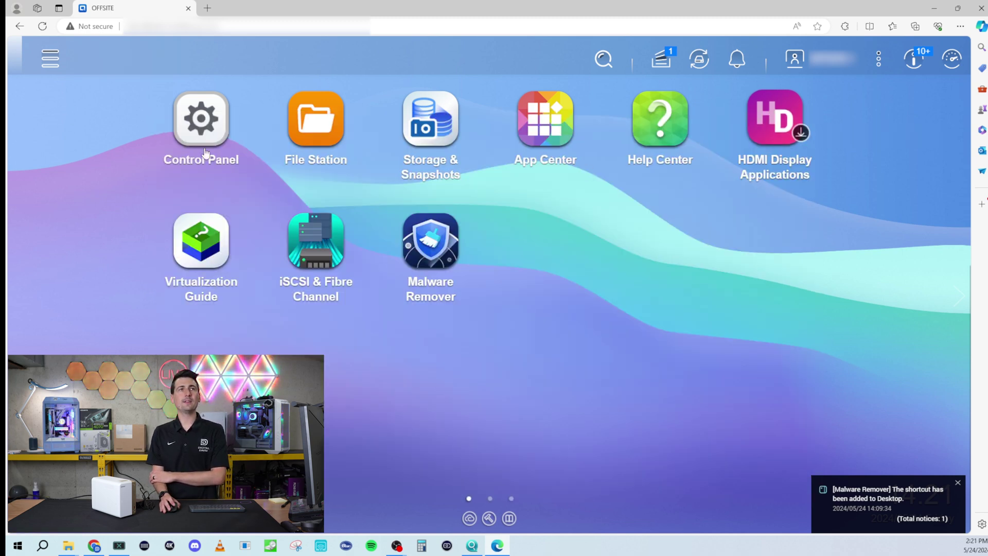
{"action": "left_click", "coordinate": [200, 119]}
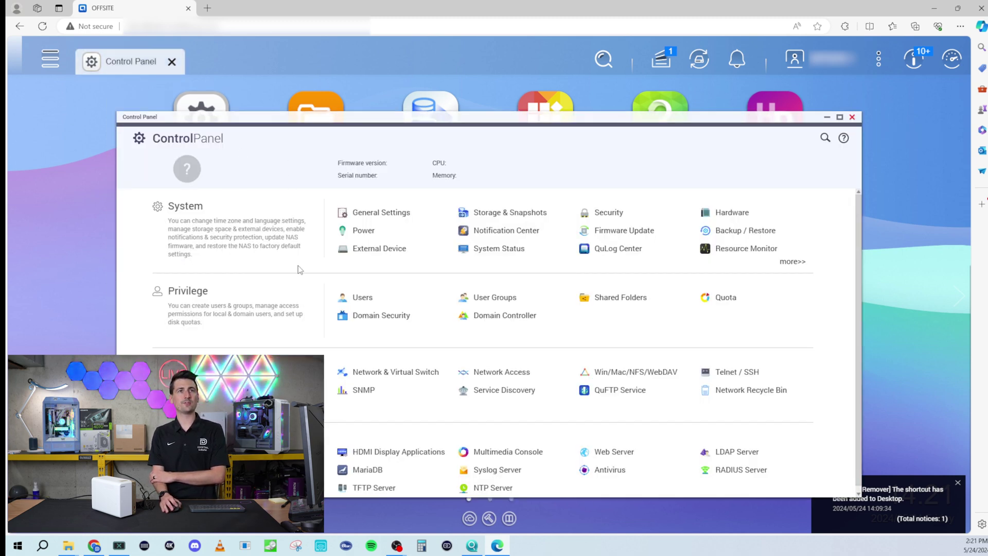
{"action": "left_click", "coordinate": [360, 304]}
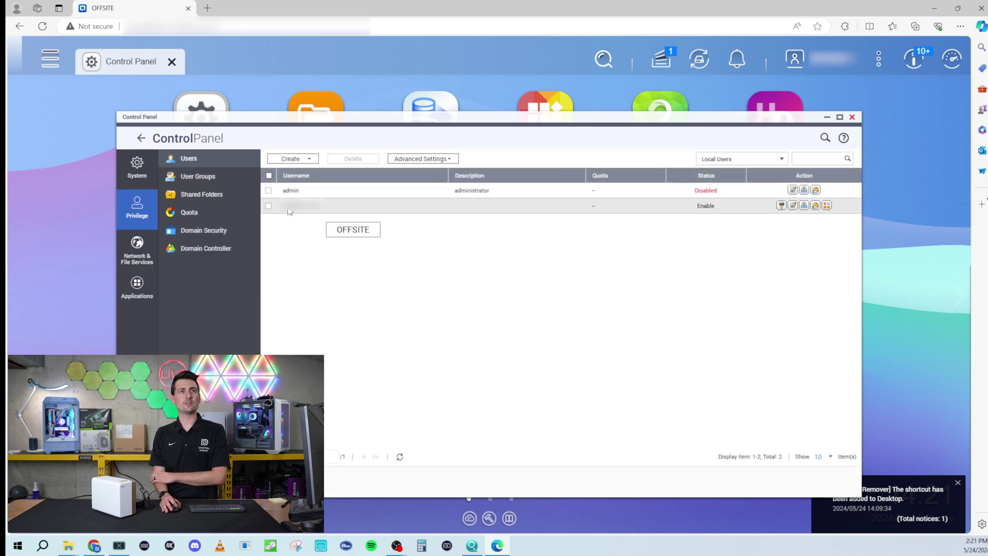
{"action": "left_click", "coordinate": [291, 159]}
{"action": "left_click", "coordinate": [622, 298]}
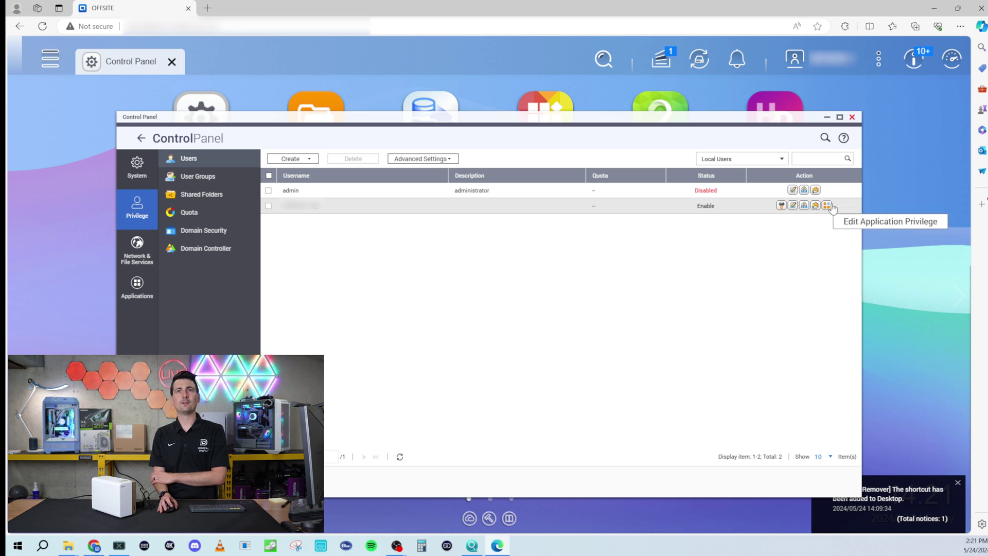
{"action": "left_click", "coordinate": [852, 118]}
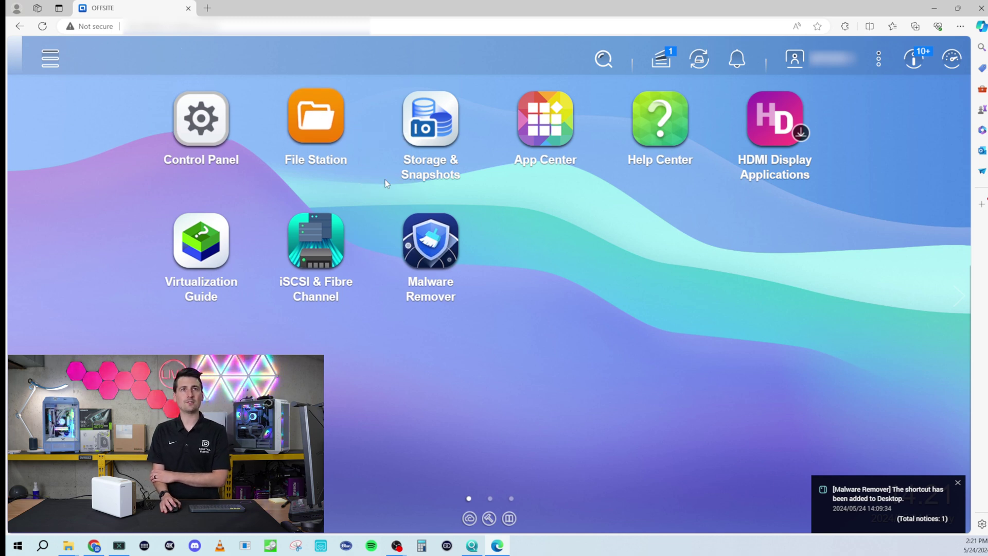
- Search App Center for 'cloud' and install myQNAPcloud Link
{"action": "left_click", "coordinate": [544, 130]}
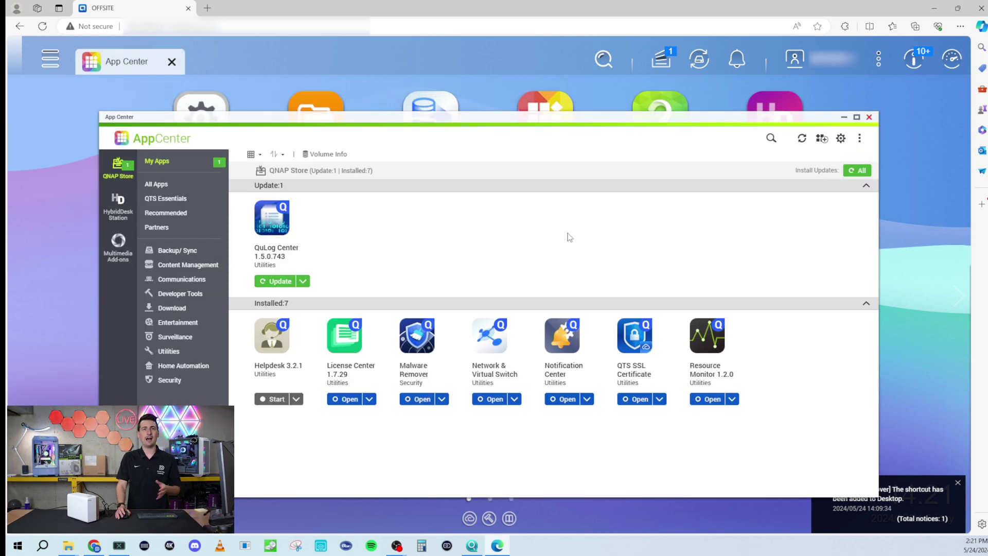
{"action": "left_click", "coordinate": [770, 140]}
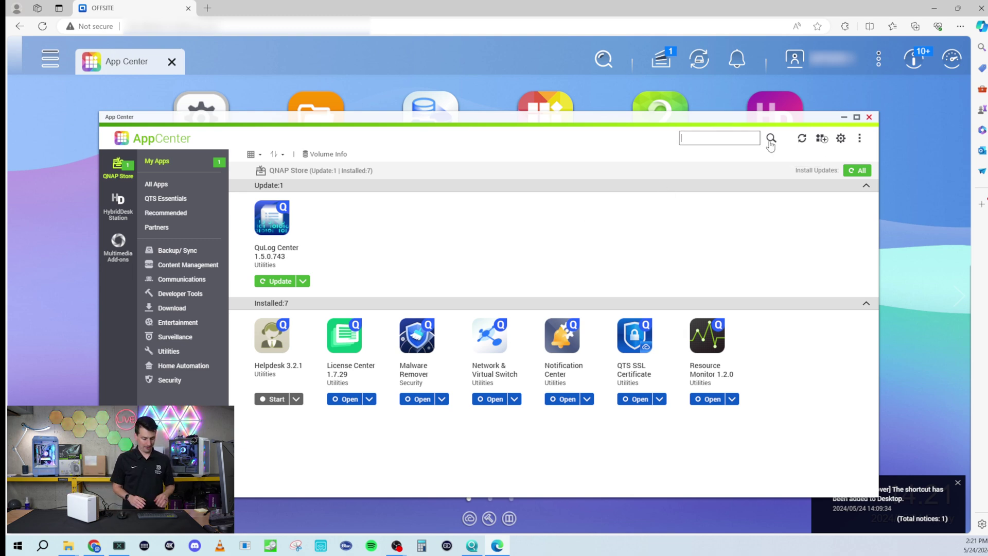
{"action": "left_click", "coordinate": [771, 142]}
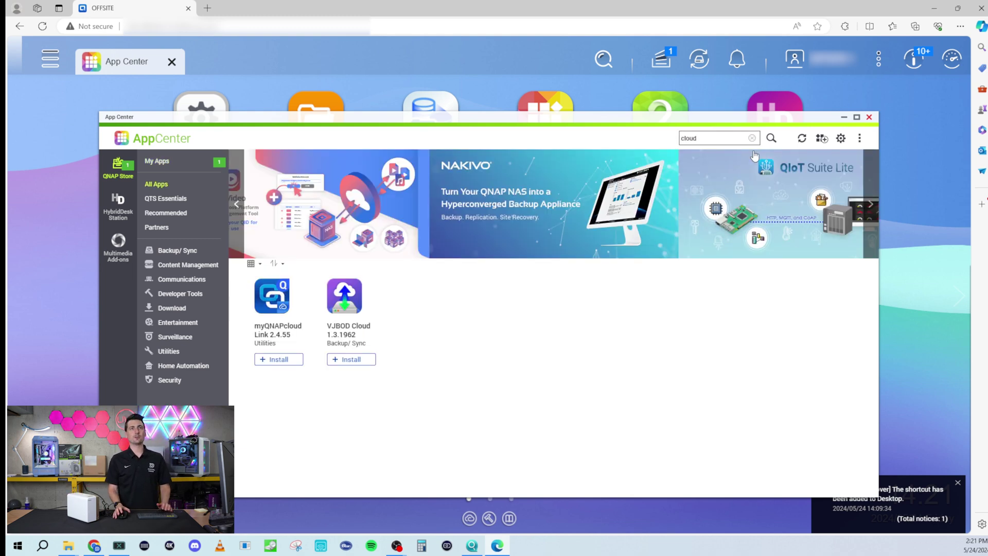
{"action": "left_click", "coordinate": [264, 361]}
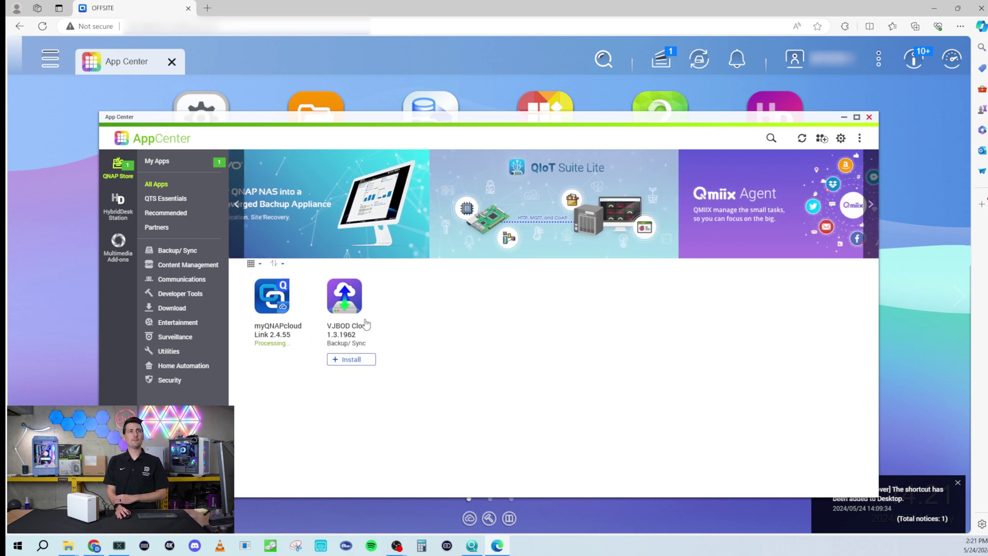
{"action": "left_click", "coordinate": [845, 118]}
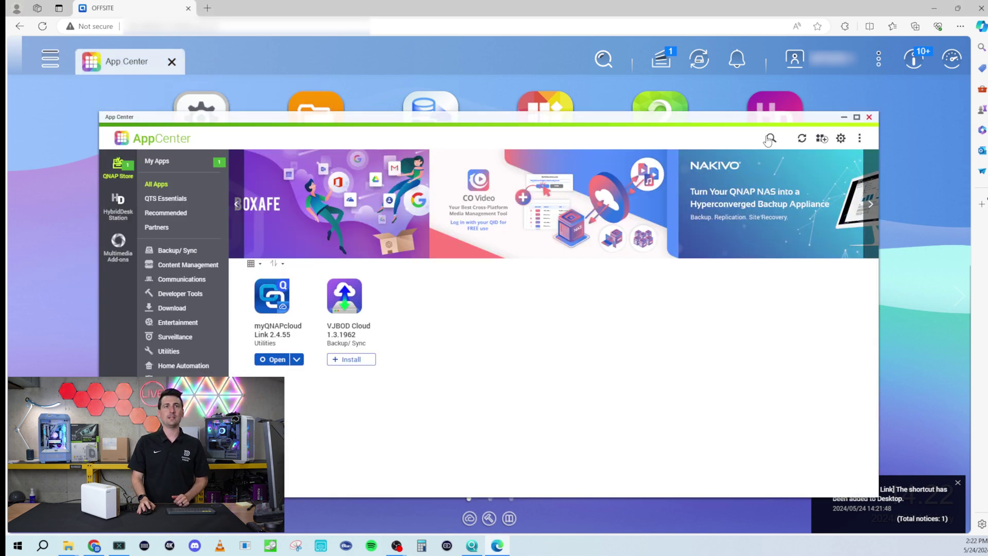
- Search 'hybrid' and install HBS 3 Hybrid Backup Sync, then minimize App Center
{"action": "left_click", "coordinate": [771, 138]}
{"action": "type", "text": "hybrid"}
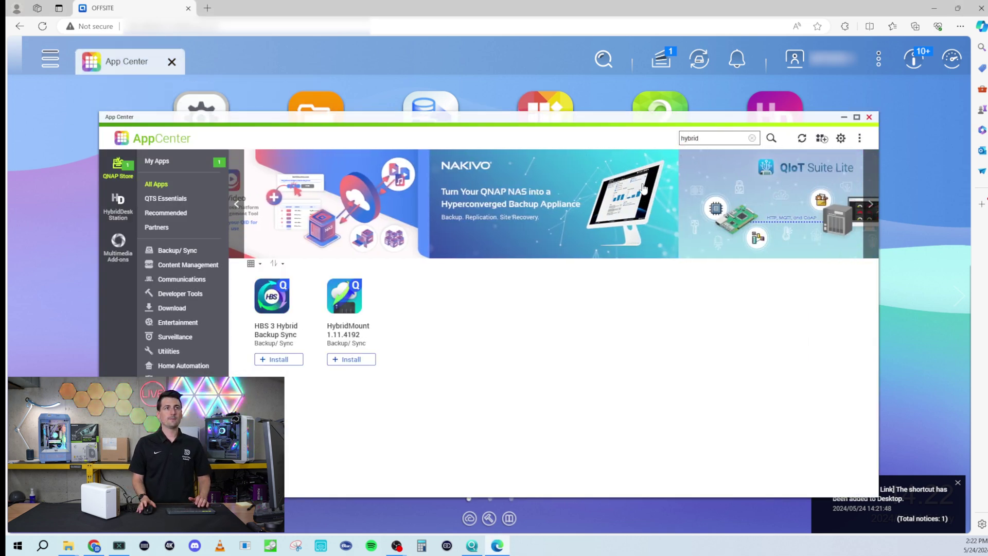
{"action": "left_click", "coordinate": [275, 335]}
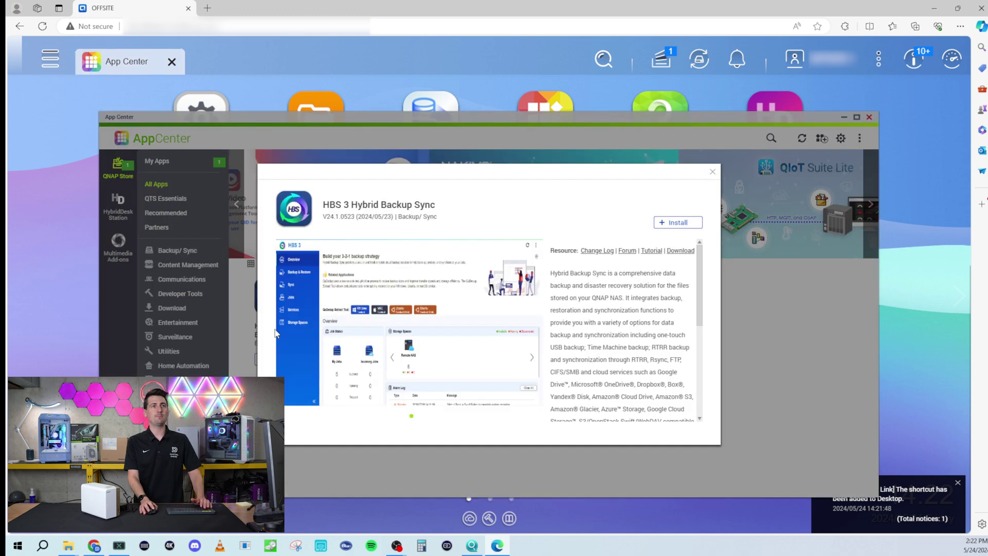
{"action": "left_click", "coordinate": [680, 223]}
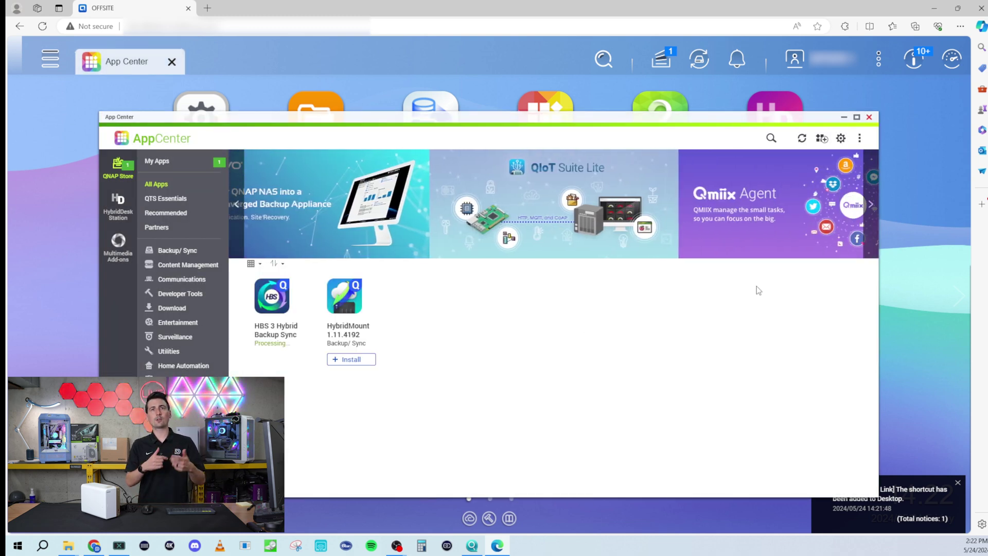
{"action": "left_click", "coordinate": [844, 117]}
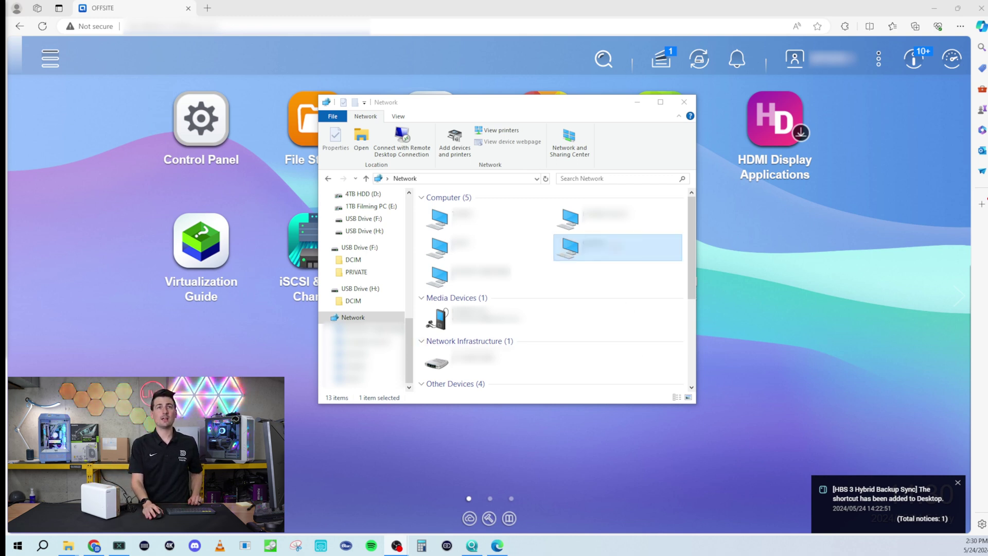
- Open the NAS from Explorer's Network view and browse into its Public share
{"action": "left_click", "coordinate": [620, 256]}
{"action": "double_click", "coordinate": [618, 248]}
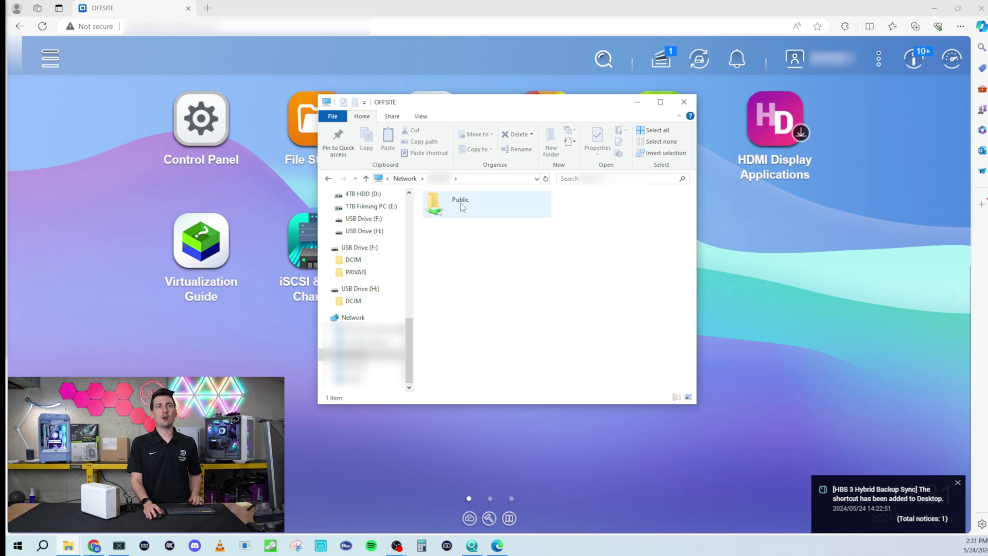
{"action": "double_click", "coordinate": [463, 207]}
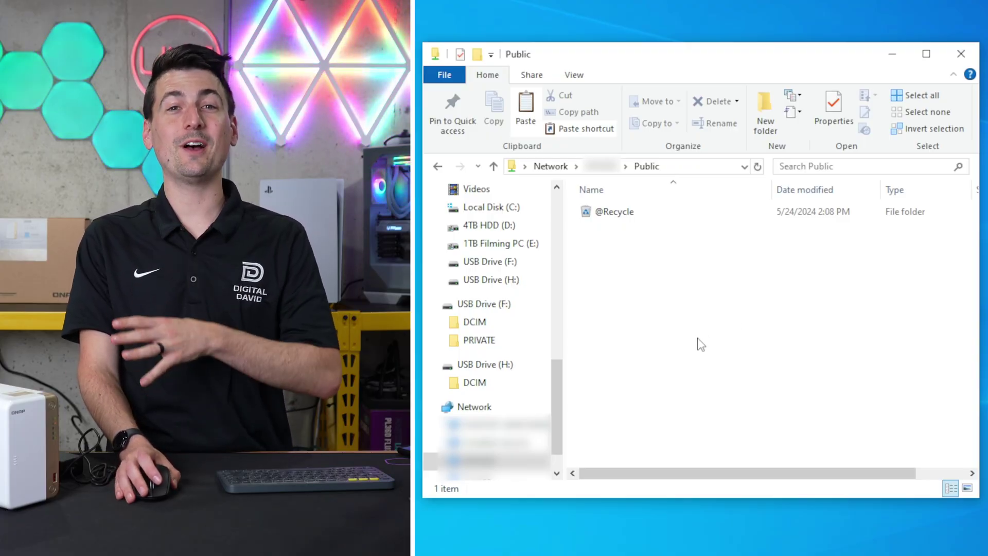
- Paste the Week 92 folder into Public, starting the 967-item copy, and move its progress window aside
{"action": "right_click", "coordinate": [690, 315]}
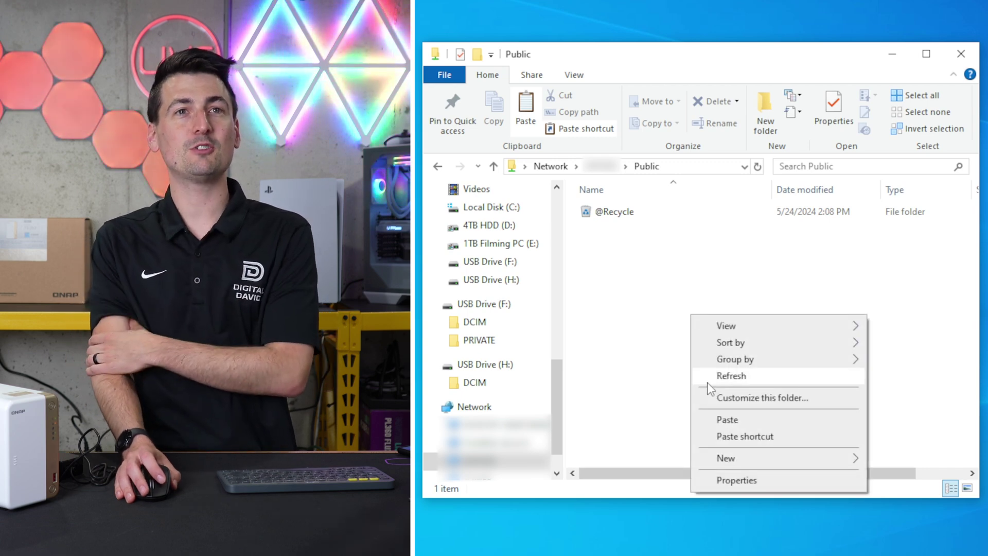
{"action": "left_click", "coordinate": [717, 419]}
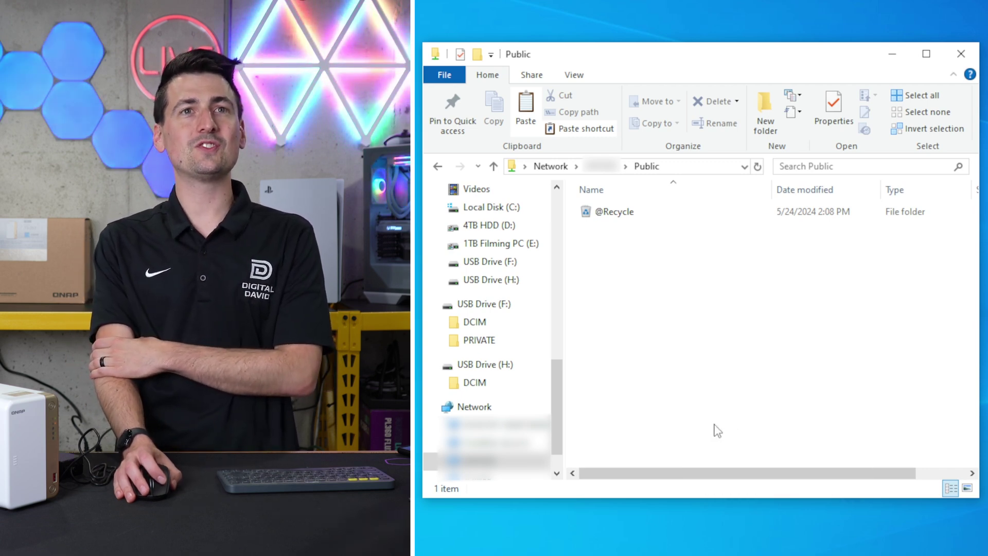
{"action": "left_click_drag", "start_coordinate": [851, 109], "coordinate": [837, 173]}
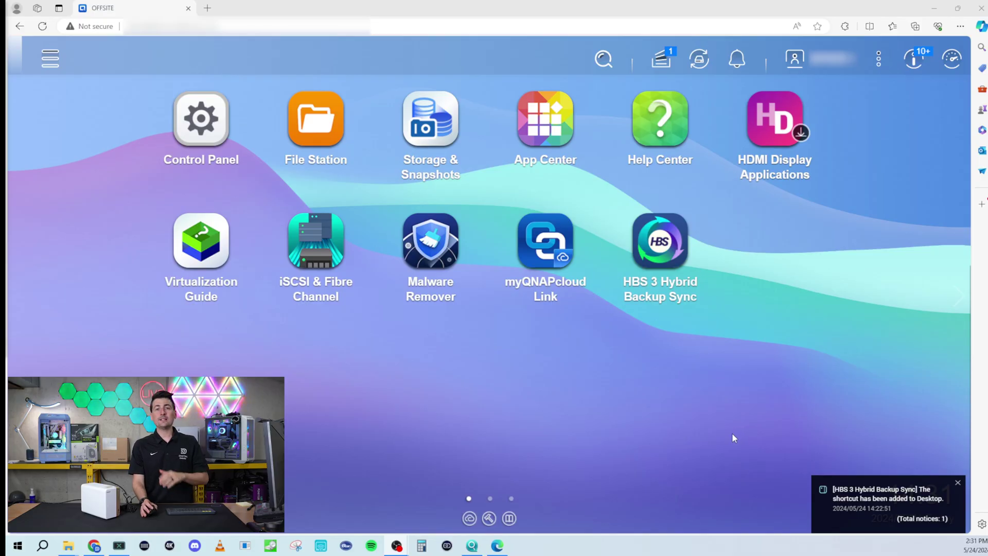
- Check the main application menu, desktop search, background tasks and alert notifications
{"action": "left_click", "coordinate": [51, 61]}
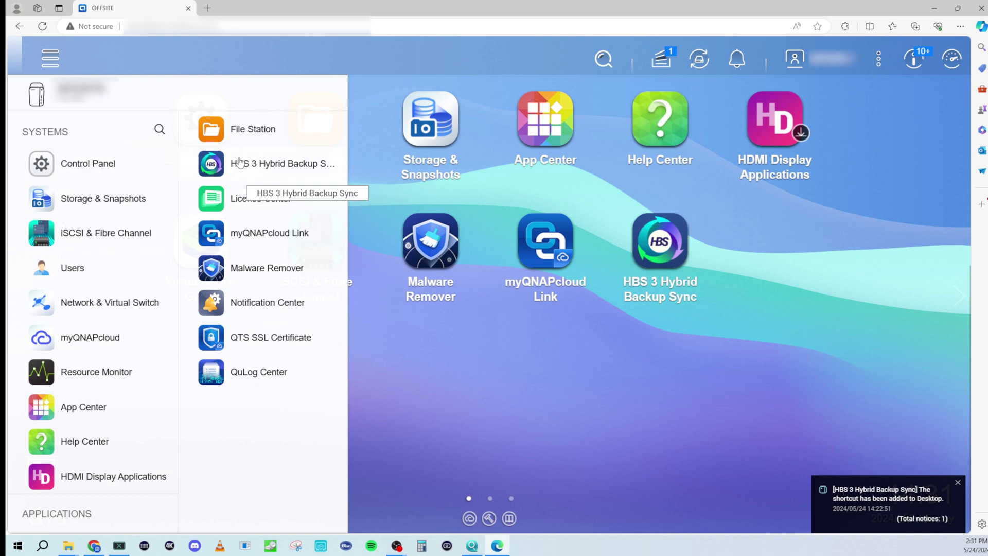
{"action": "left_click", "coordinate": [507, 402]}
{"action": "left_click", "coordinate": [611, 61]}
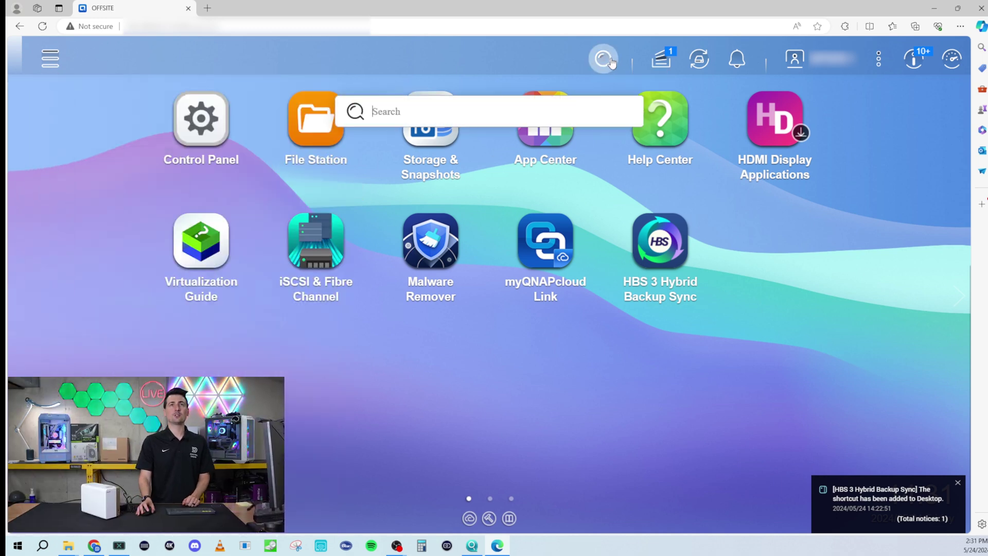
{"action": "left_click", "coordinate": [666, 64]}
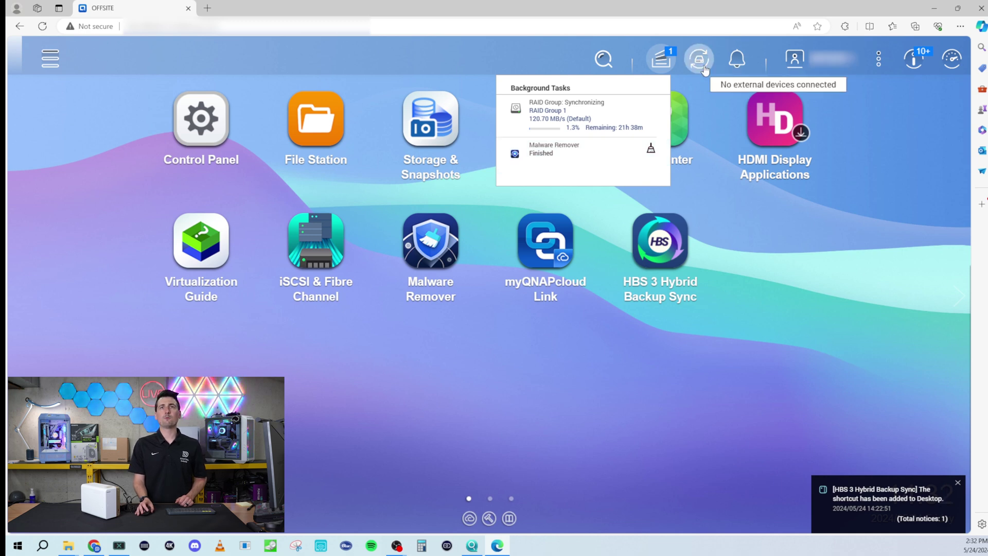
{"action": "left_click", "coordinate": [738, 64]}
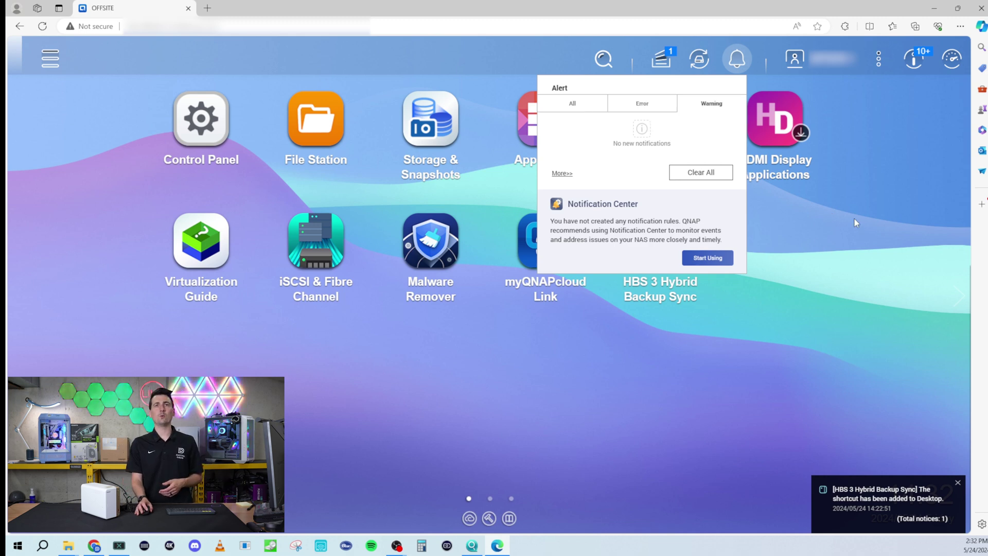
- Look through the account options and help/preferences menus, closing them to leave a clear desktop
{"action": "left_click", "coordinate": [853, 65]}
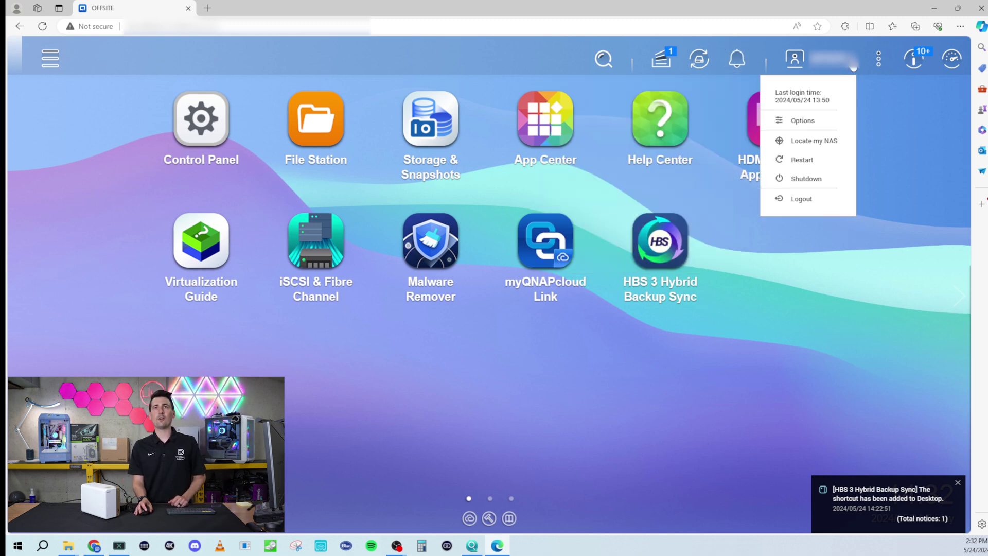
{"action": "left_click", "coordinate": [893, 185]}
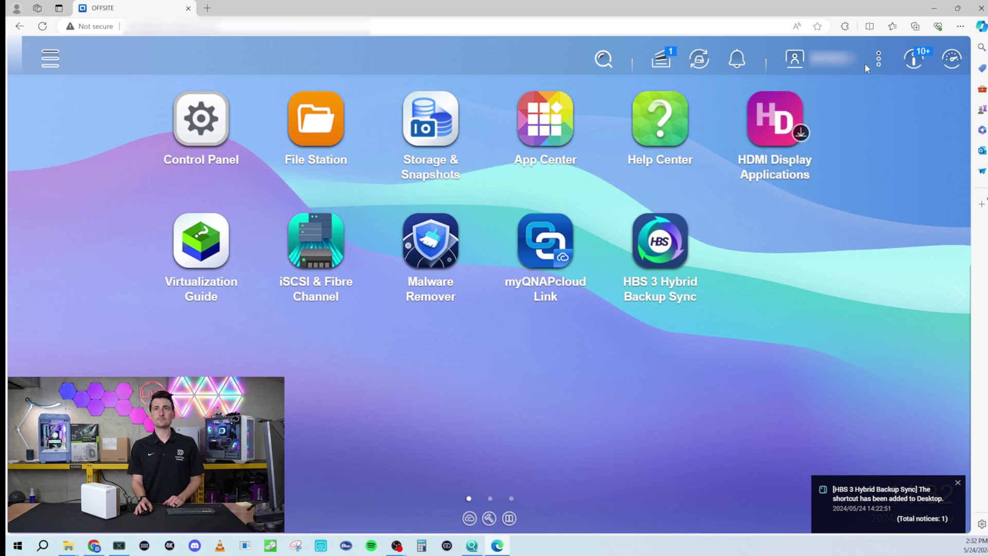
{"action": "left_click", "coordinate": [883, 60]}
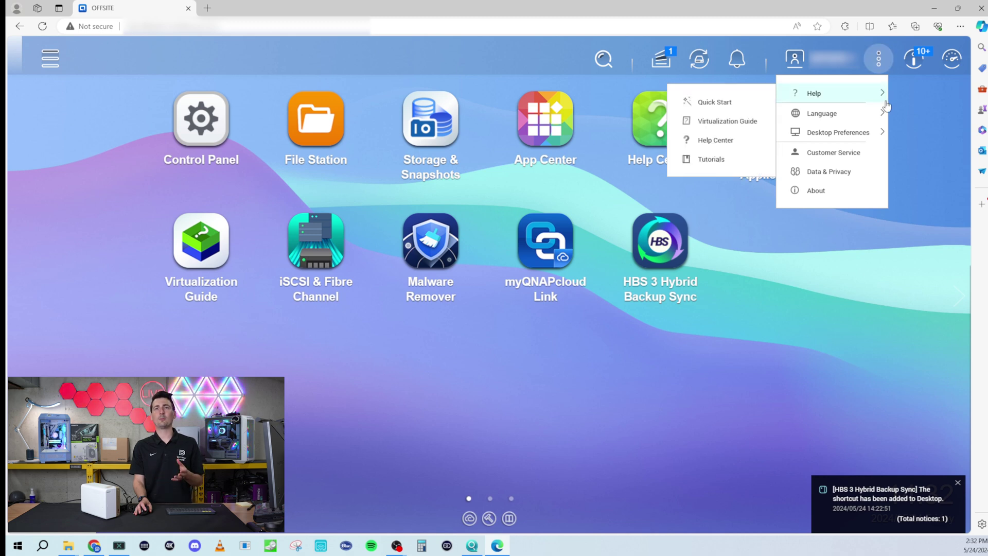
{"action": "mouse_move", "coordinate": [881, 117]}
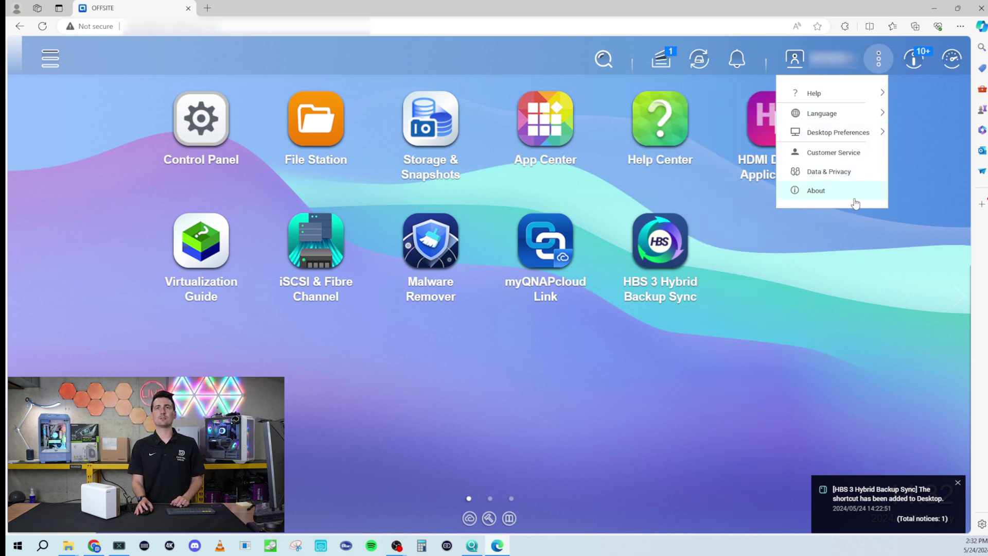
{"action": "left_click", "coordinate": [937, 120]}
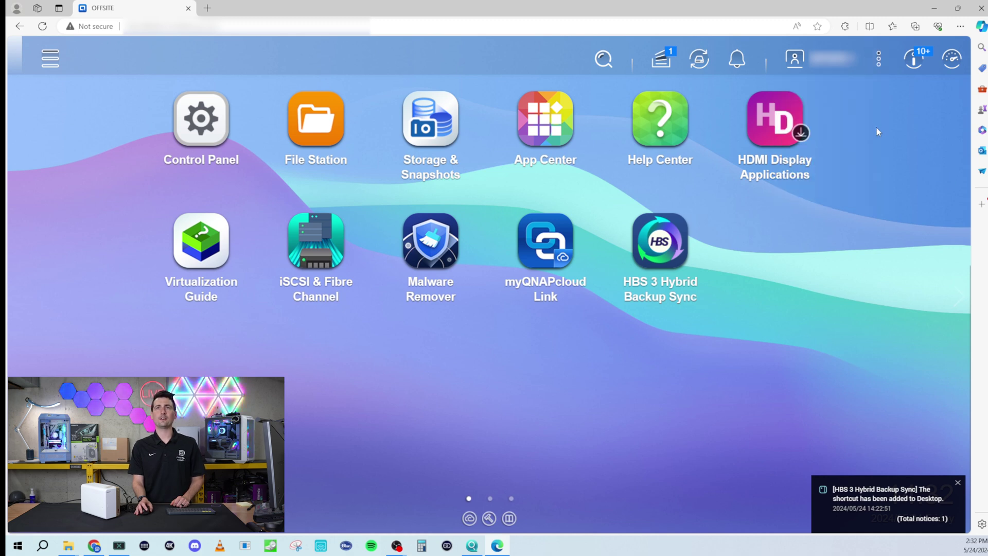
{"action": "left_click", "coordinate": [914, 62]}
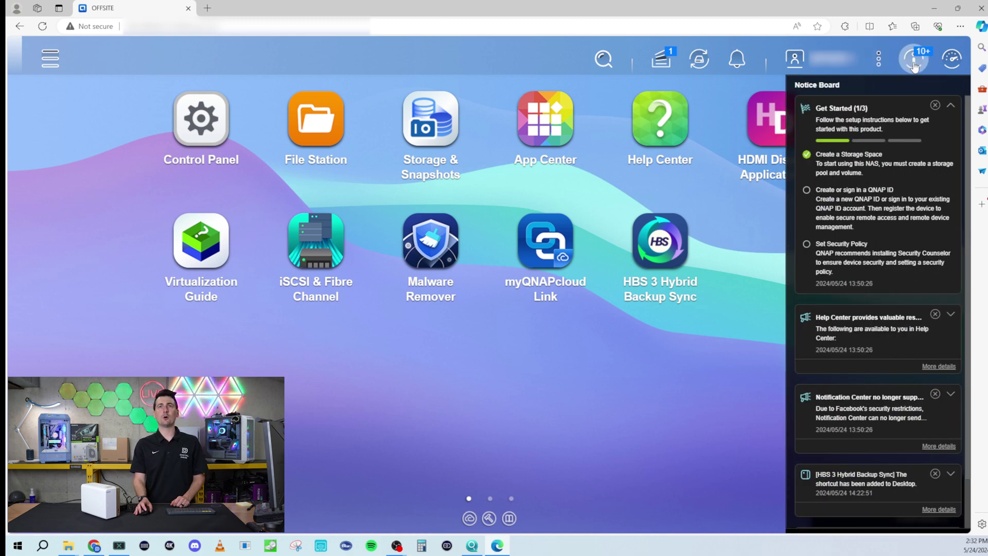
{"action": "left_click", "coordinate": [680, 465]}
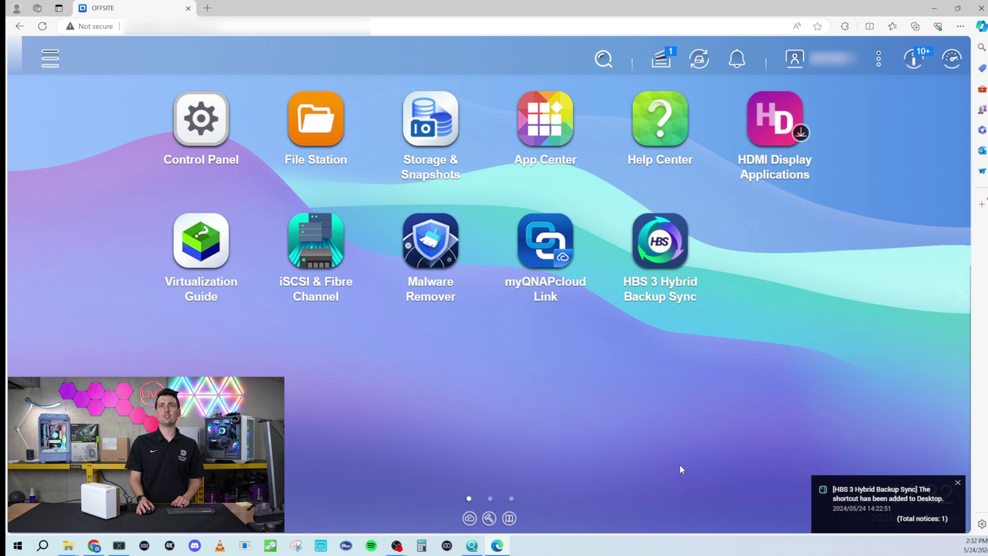
{"action": "left_click", "coordinate": [955, 66]}
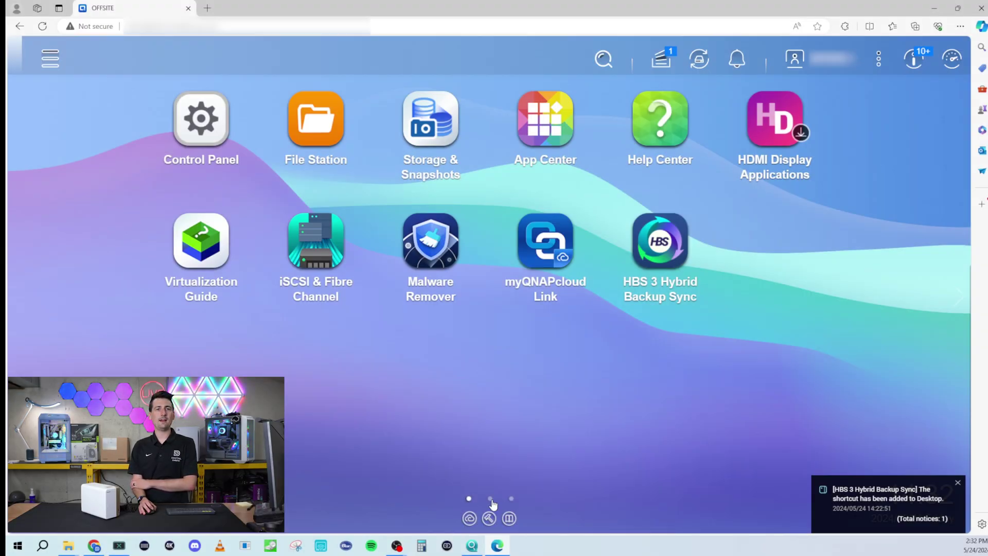
{"action": "left_click", "coordinate": [491, 498]}
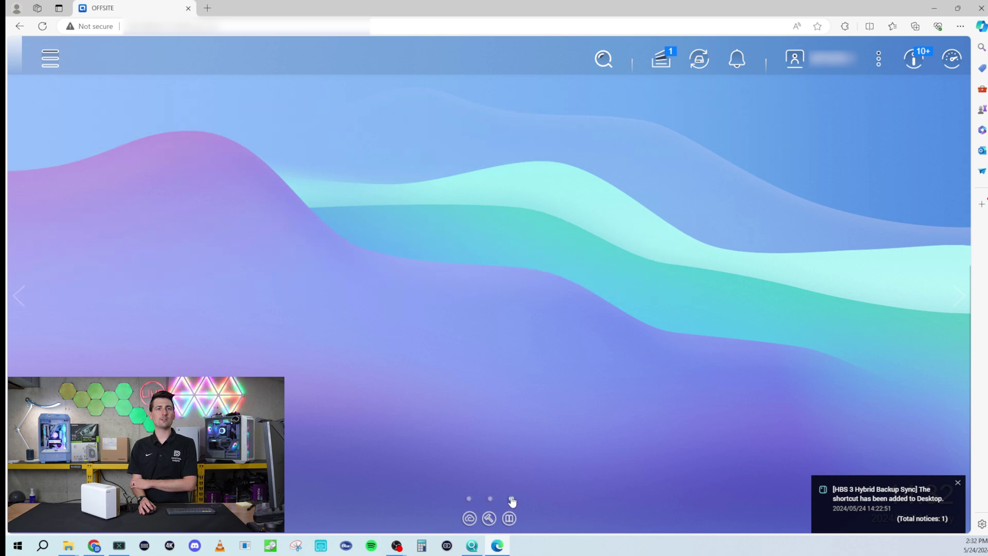
{"action": "left_click", "coordinate": [469, 498]}
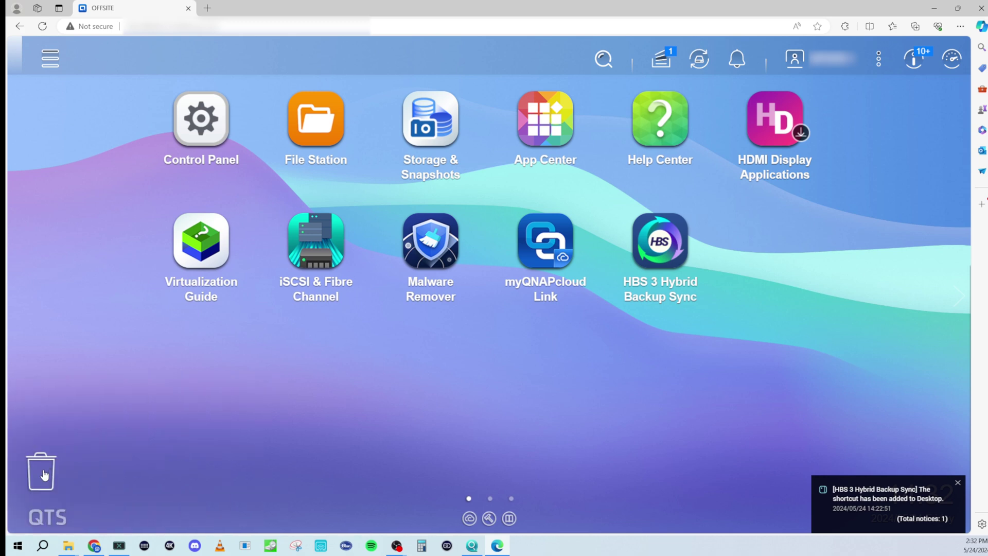
{"action": "left_click", "coordinate": [46, 476]}
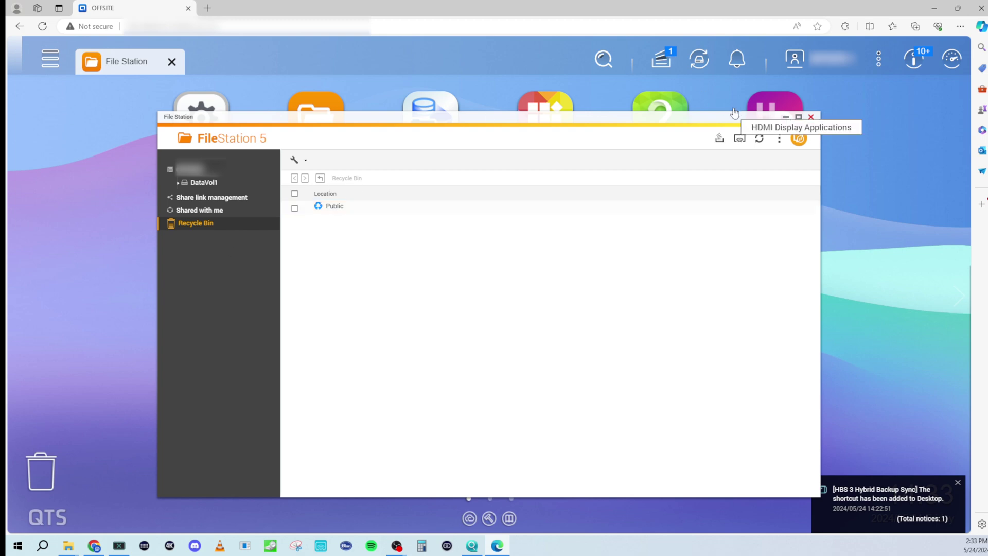
{"action": "left_click", "coordinate": [811, 117]}
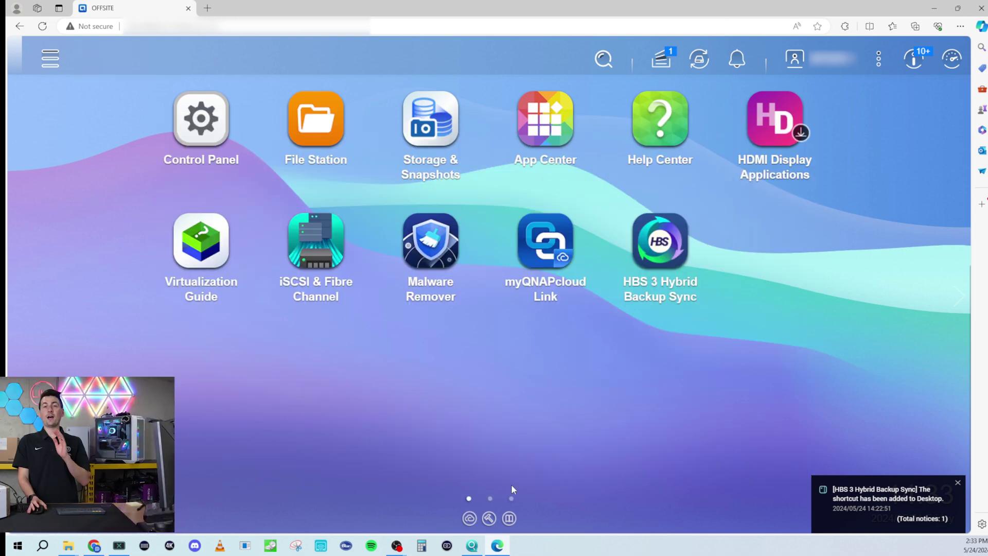
- View the pending setup notices from the top toolbar
{"action": "left_click", "coordinate": [914, 59]}
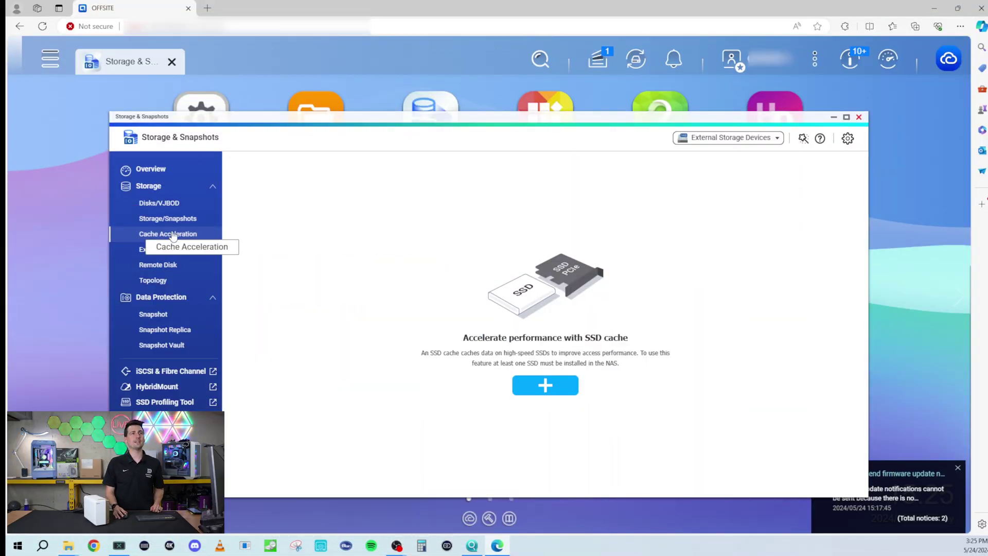
- Start a new SSD cache and select M.2 PCIe SSD 1 and SSD 2
{"action": "left_click", "coordinate": [523, 369]}
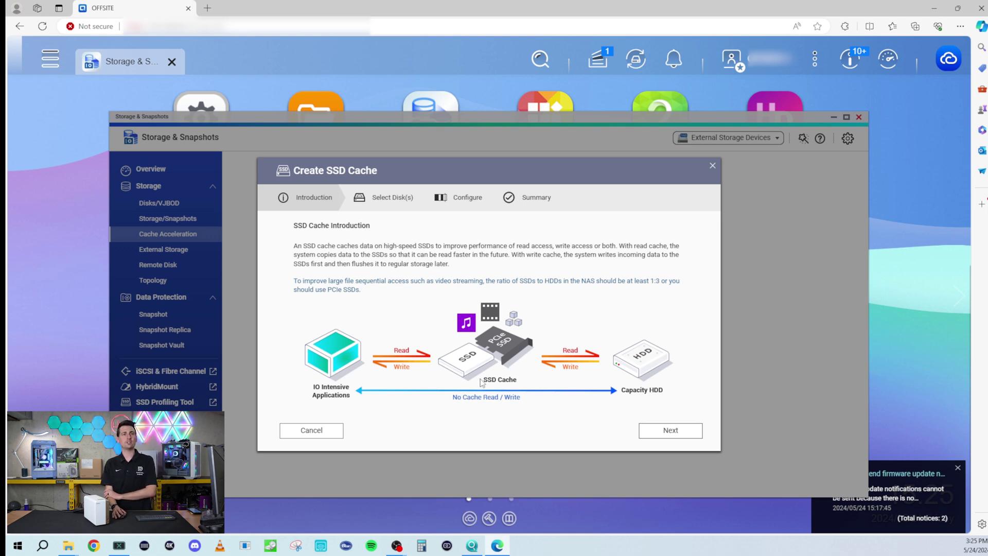
{"action": "left_click", "coordinate": [662, 437]}
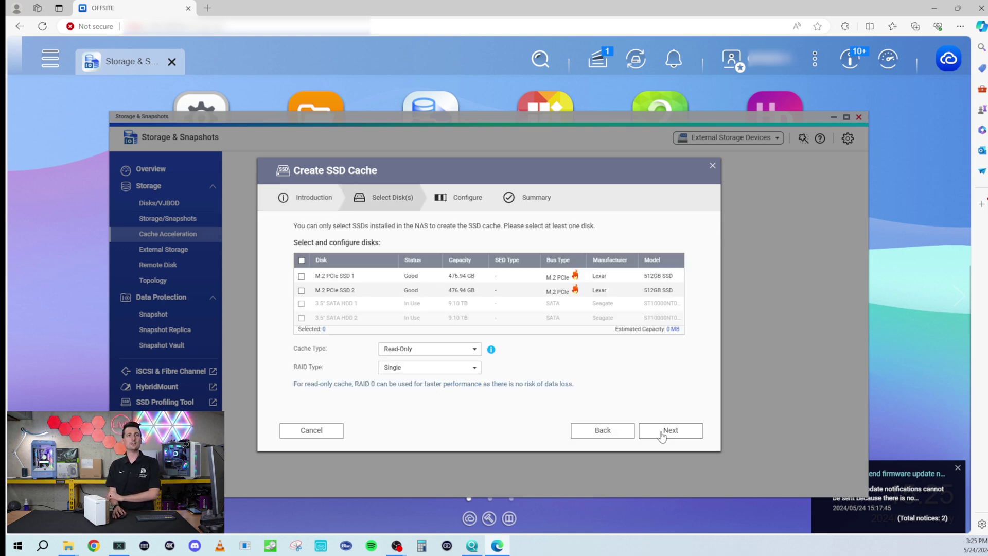
{"action": "left_click", "coordinate": [302, 276]}
{"action": "left_click", "coordinate": [301, 290]}
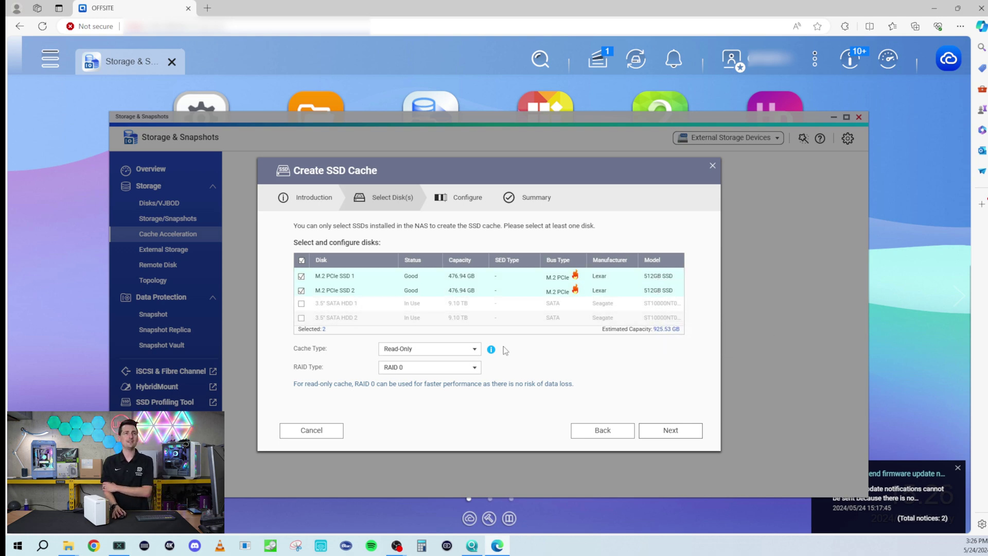
- After comparing Write-Only and Read-Only, set the cache type to Read-Write (RAID 1) and continue
{"action": "left_click", "coordinate": [434, 355]}
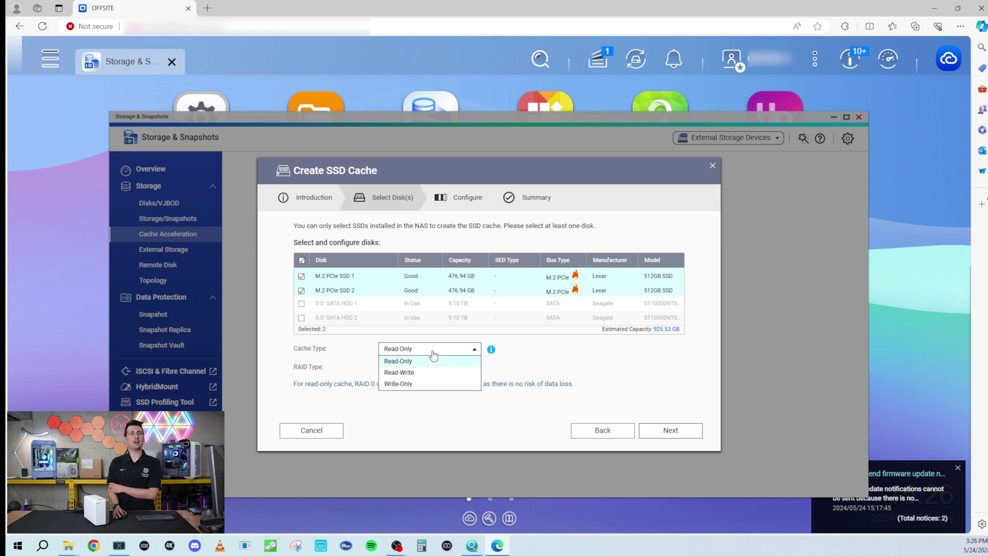
{"action": "left_click", "coordinate": [414, 370]}
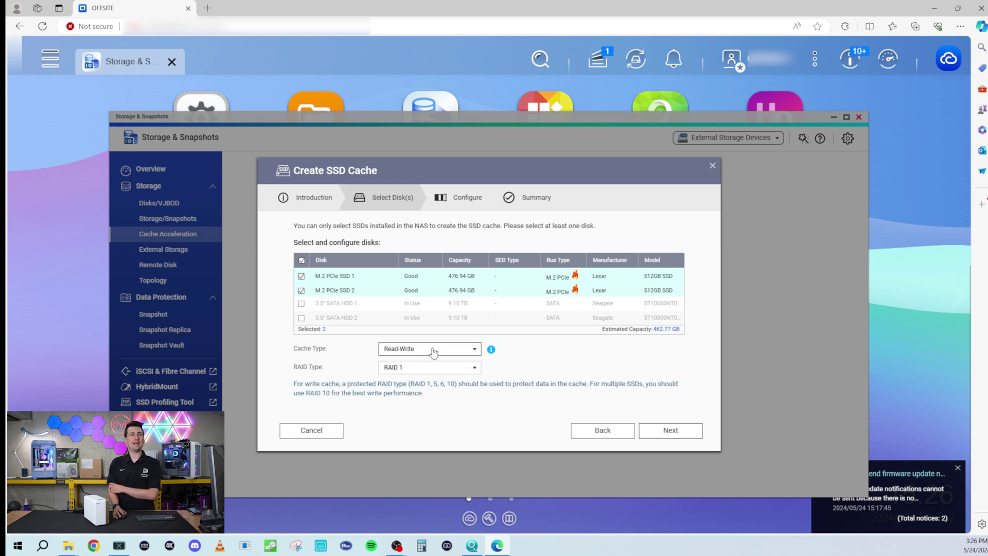
{"action": "left_click", "coordinate": [433, 352]}
{"action": "left_click", "coordinate": [415, 381]}
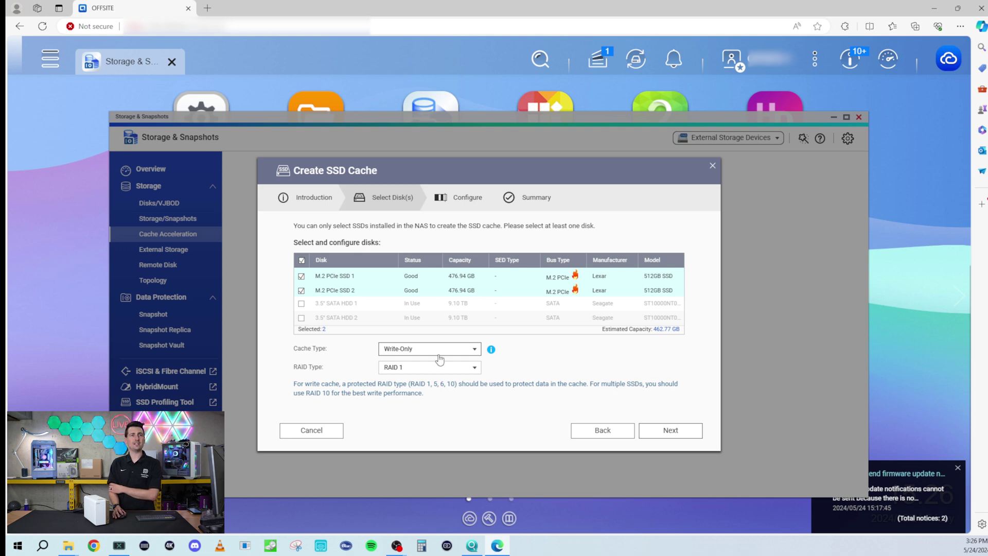
{"action": "left_click", "coordinate": [418, 354]}
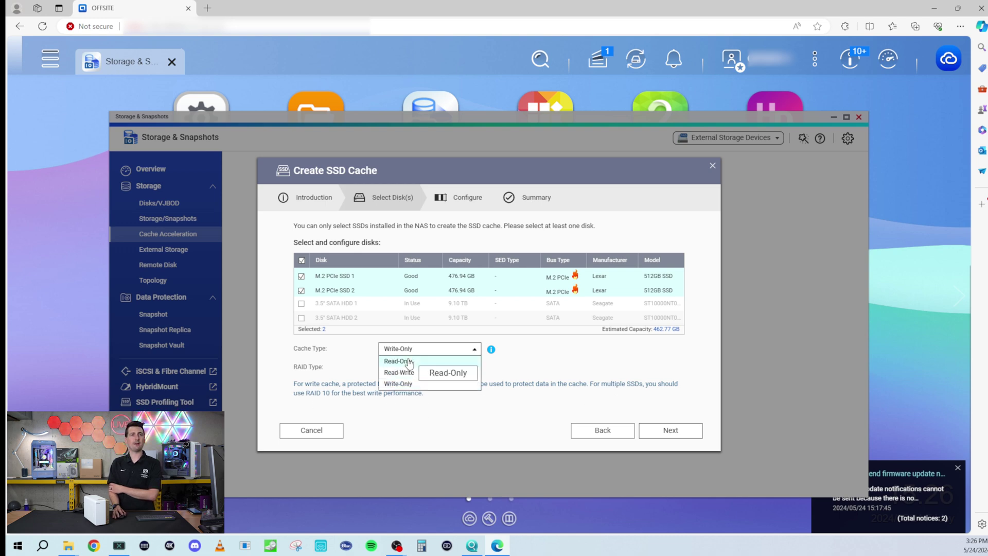
{"action": "left_click", "coordinate": [417, 359]}
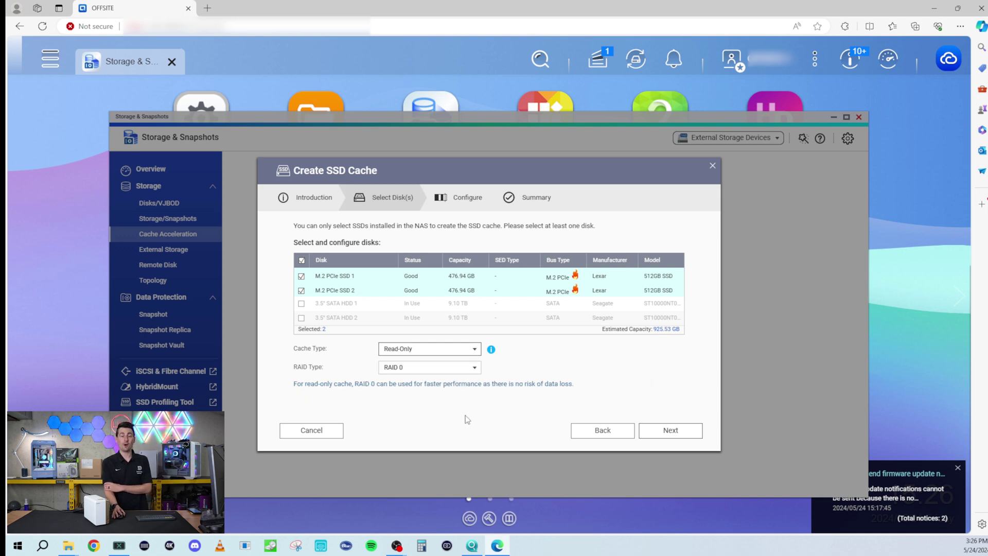
{"action": "left_click", "coordinate": [405, 355]}
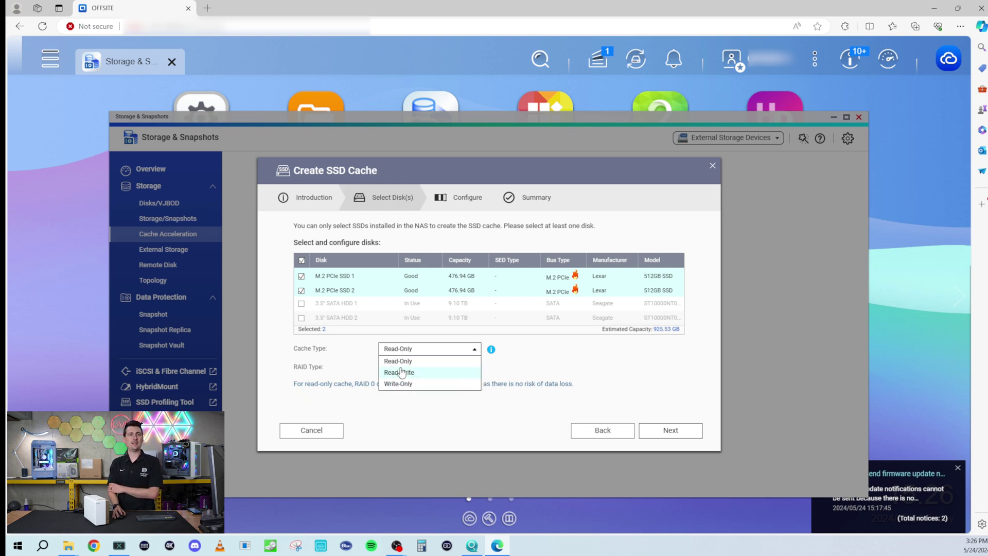
{"action": "left_click", "coordinate": [403, 371]}
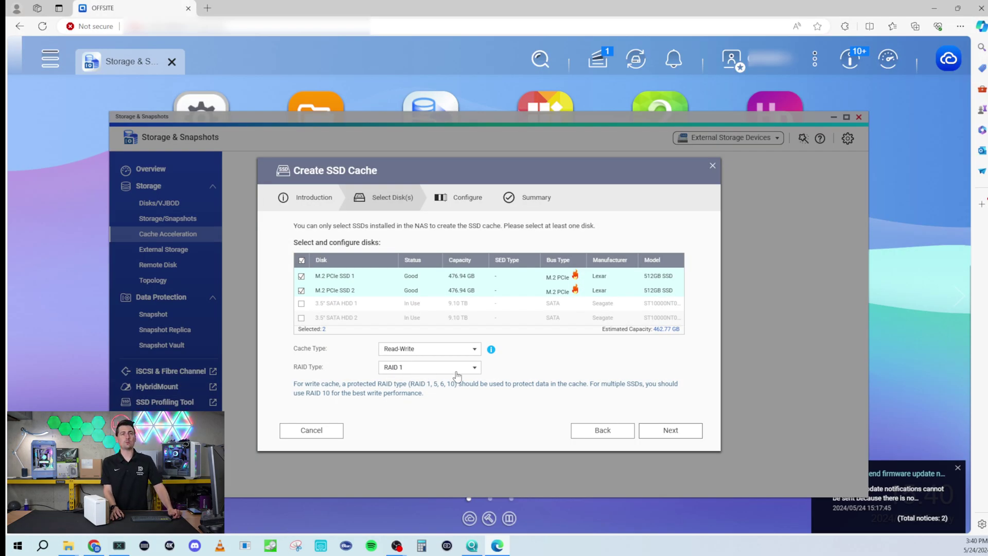
{"action": "left_click", "coordinate": [645, 432]}
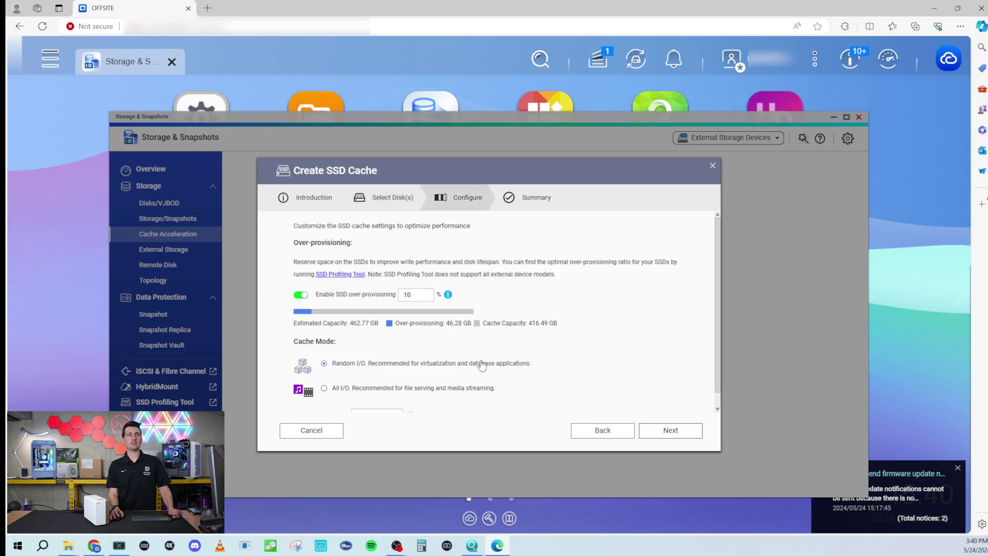
- Accept 10% over-provisioning and All I/O mode for DataVol1, create the cache, and acknowledge the erase warning
{"action": "scroll", "coordinate": [637, 355], "scroll_direction": "down", "scroll_amount": 1}
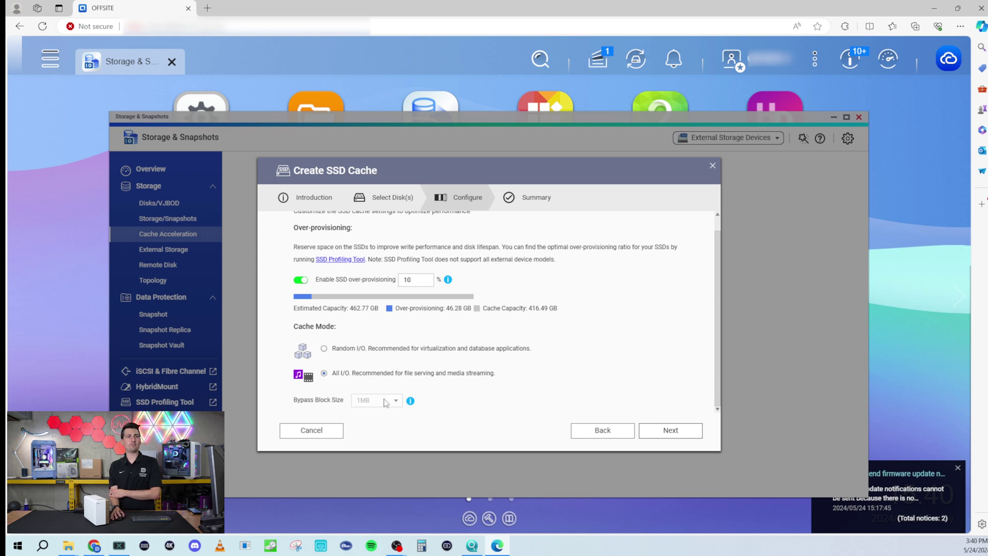
{"action": "left_click", "coordinate": [670, 432]}
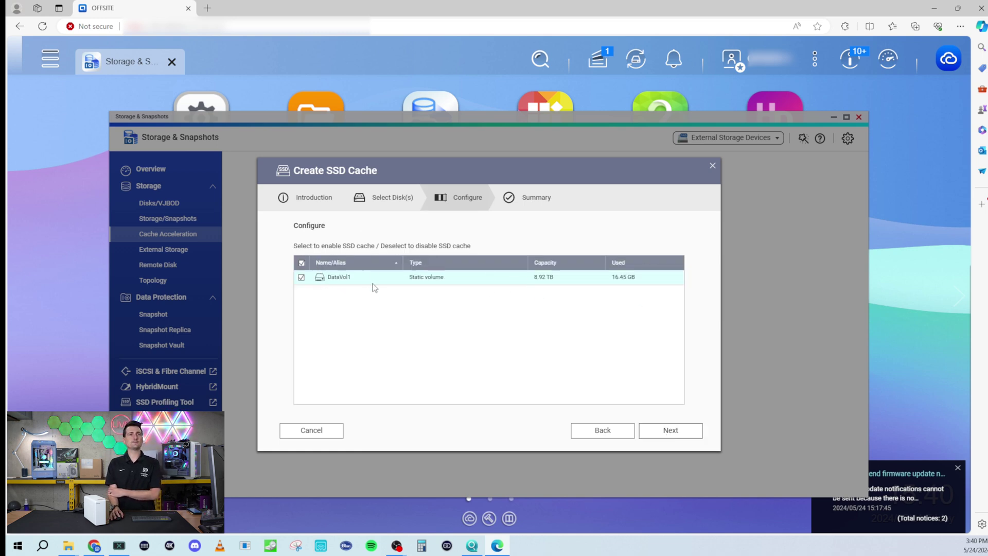
{"action": "left_click", "coordinate": [679, 431]}
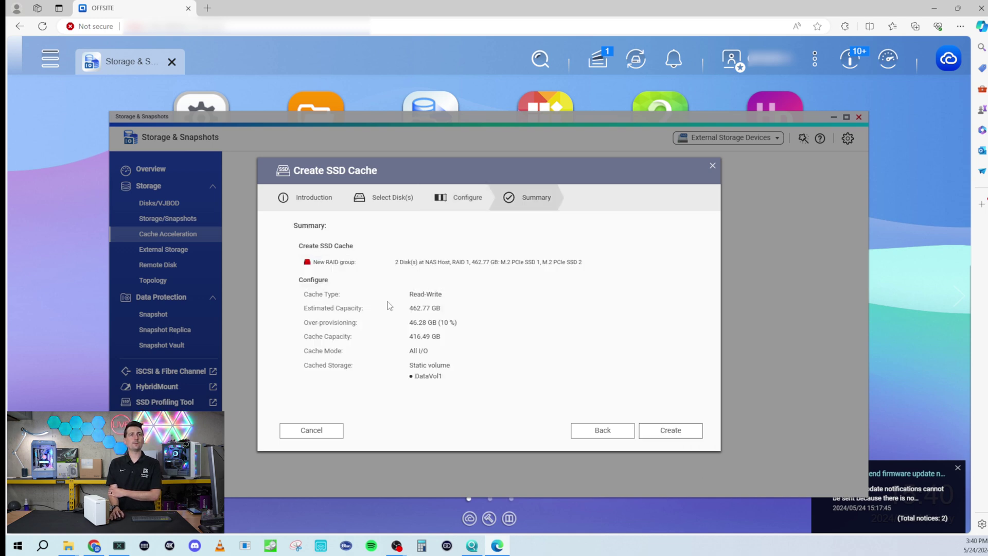
{"action": "left_click", "coordinate": [691, 433]}
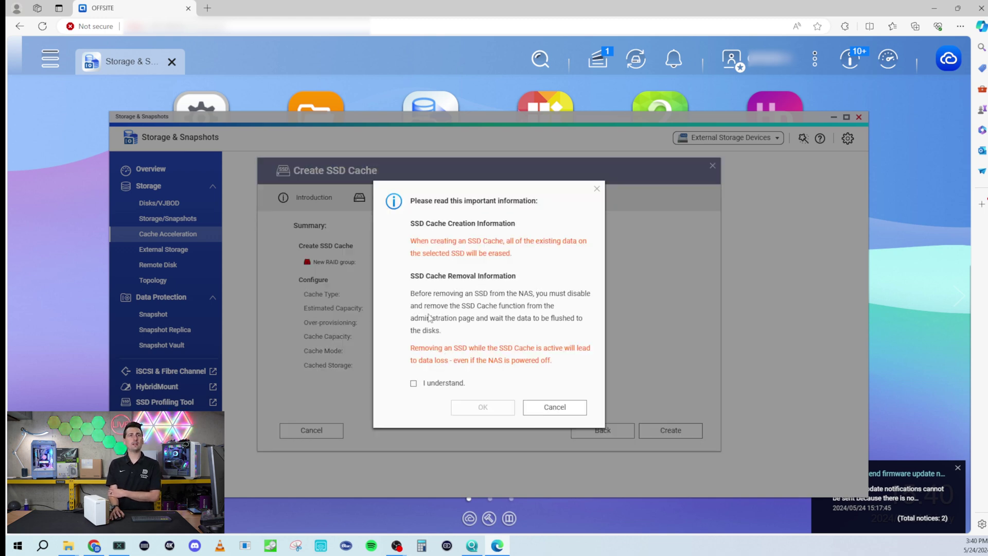
{"action": "left_click", "coordinate": [413, 384]}
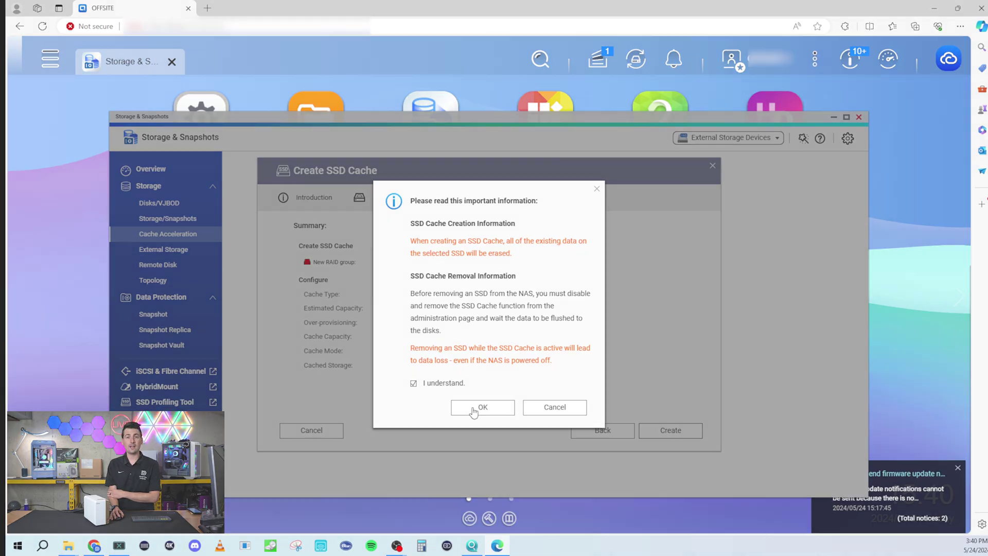
{"action": "left_click", "coordinate": [474, 409]}
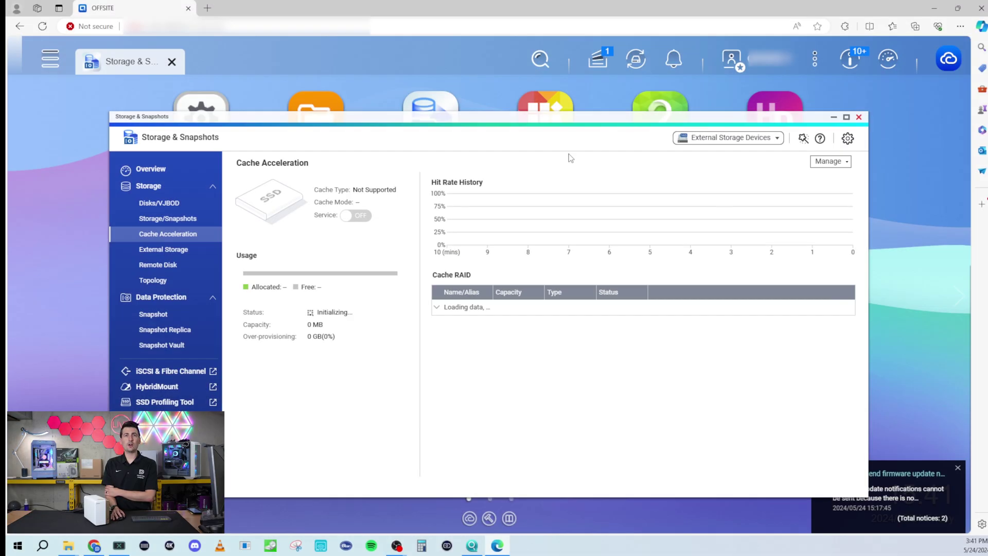